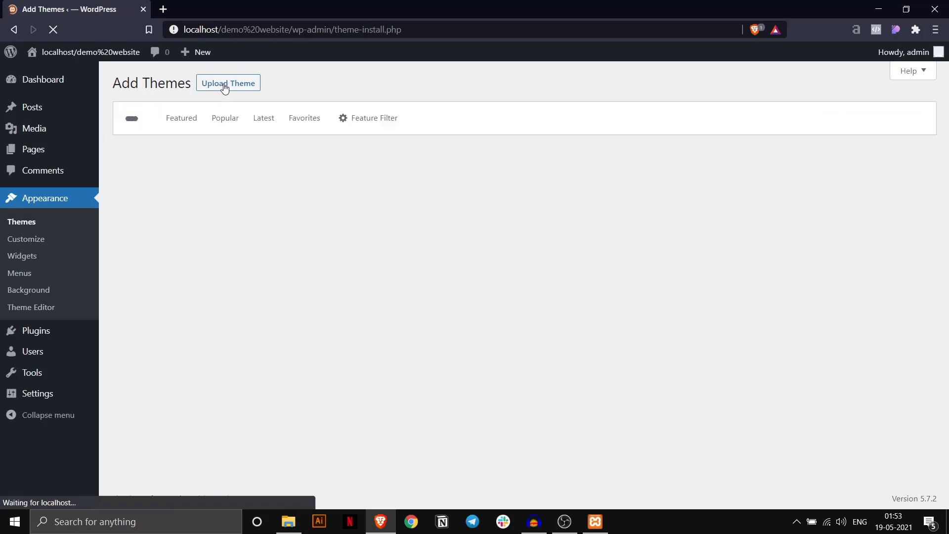
Step: Browse the featured themes in the theme directory and view the available feature filter options
click(191, 118)
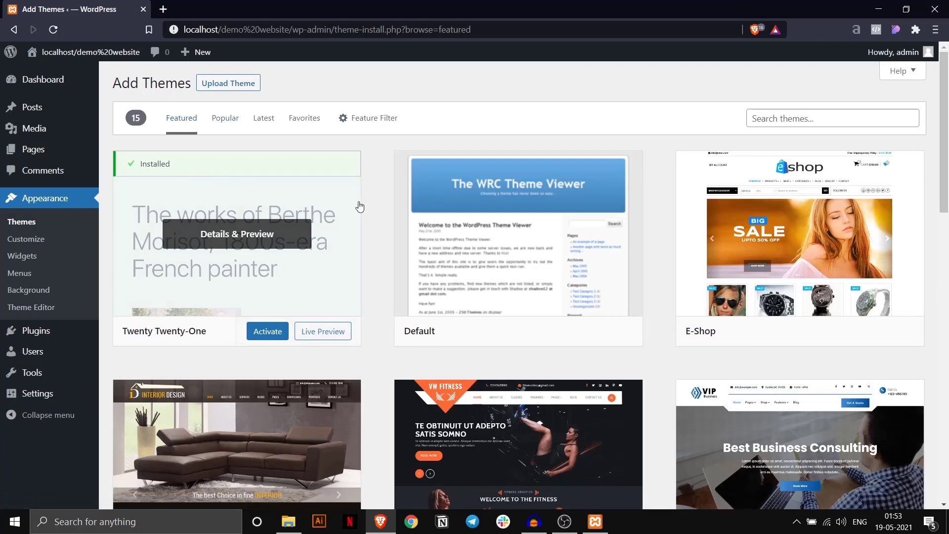
scroll(381, 201, down, 15)
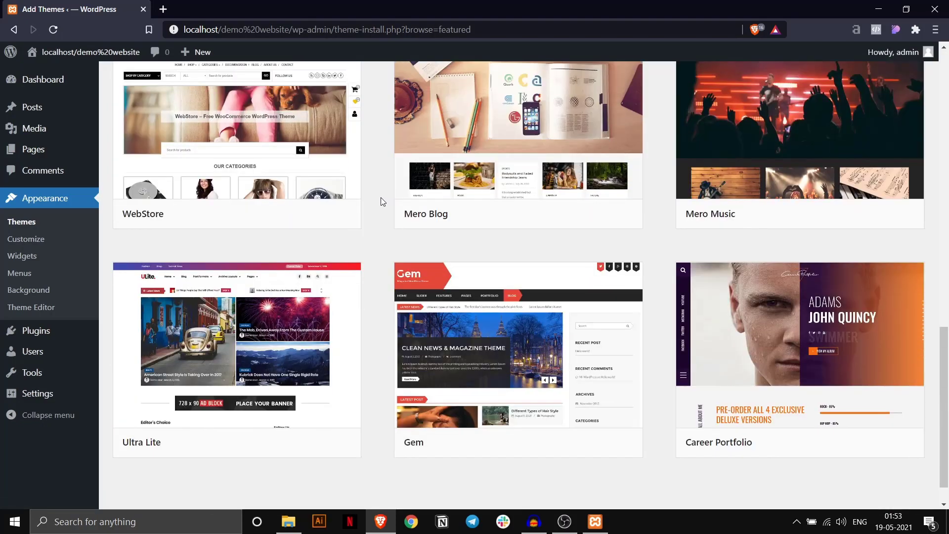
scroll(380, 197, up, 7)
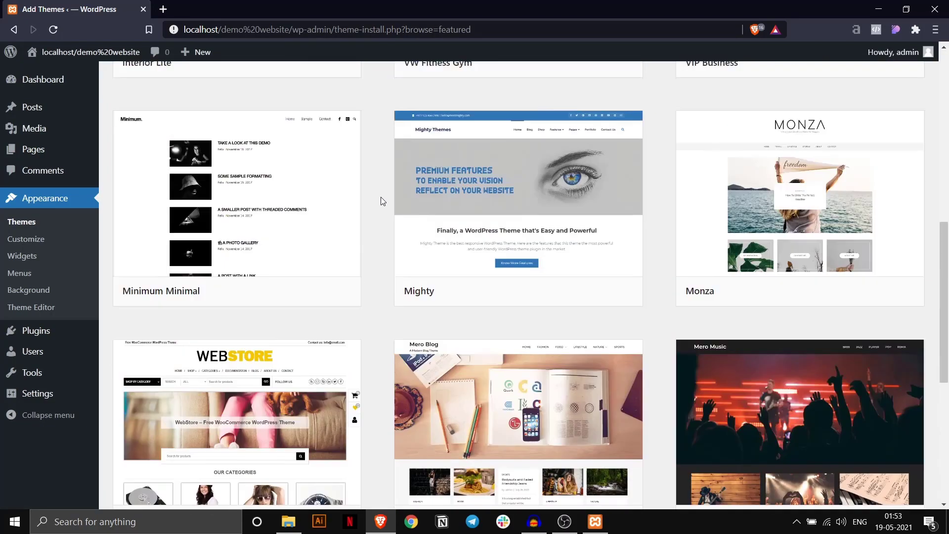
scroll(445, 205, up, 4)
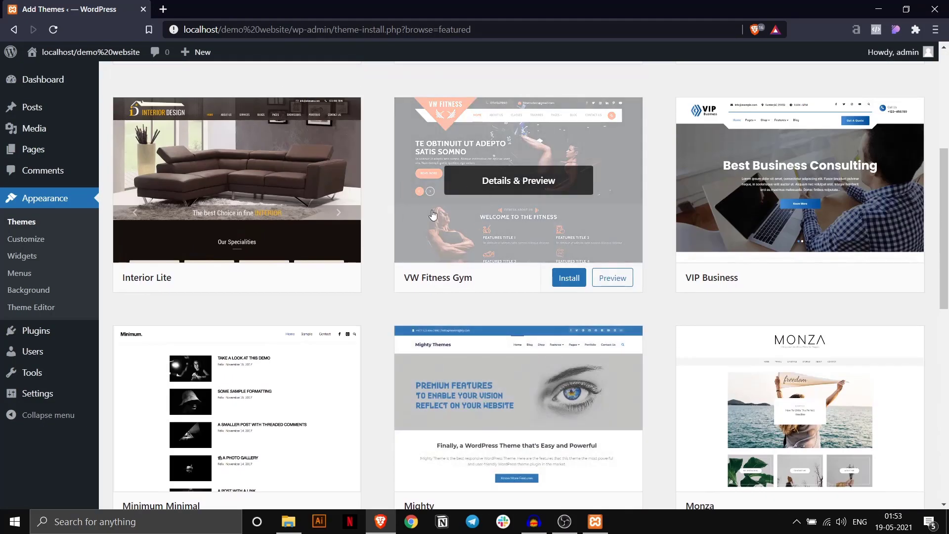
scroll(667, 163, up, 3)
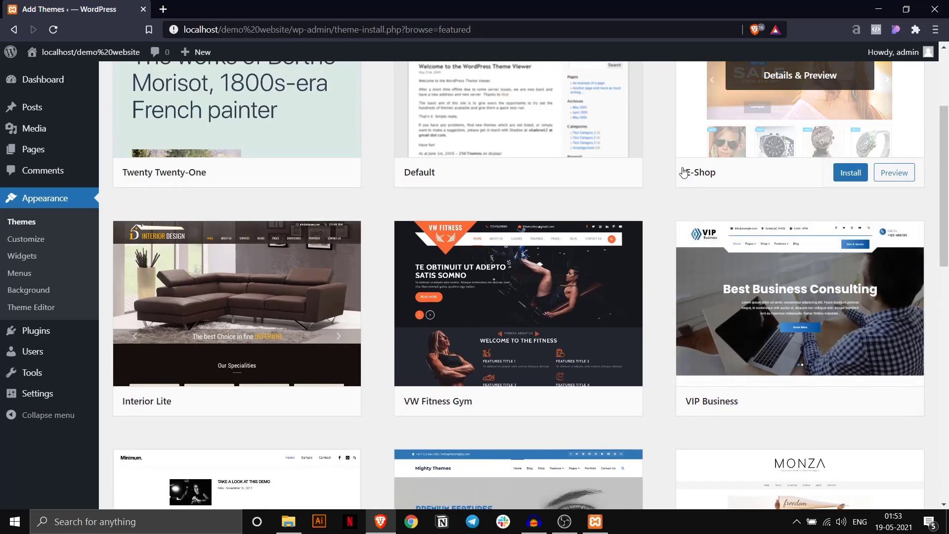
scroll(715, 134, up, 2)
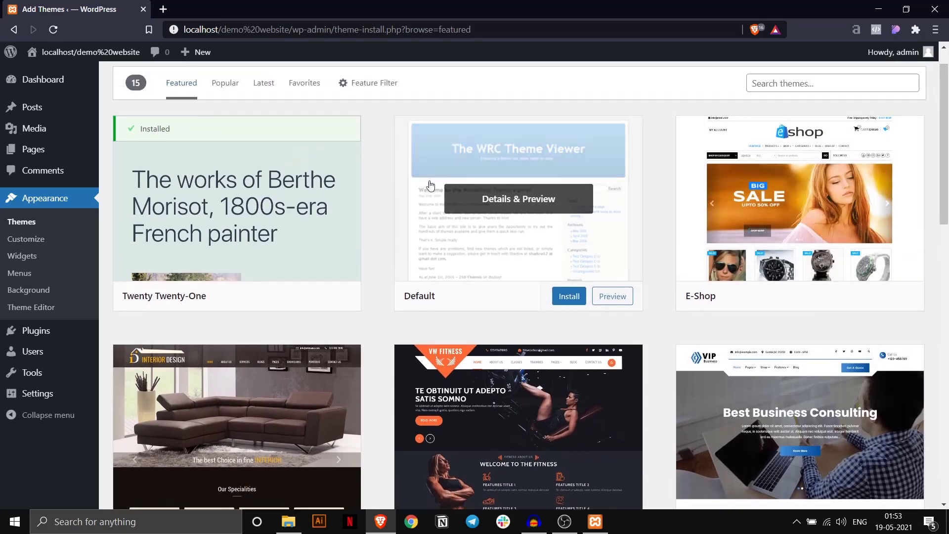
click(371, 86)
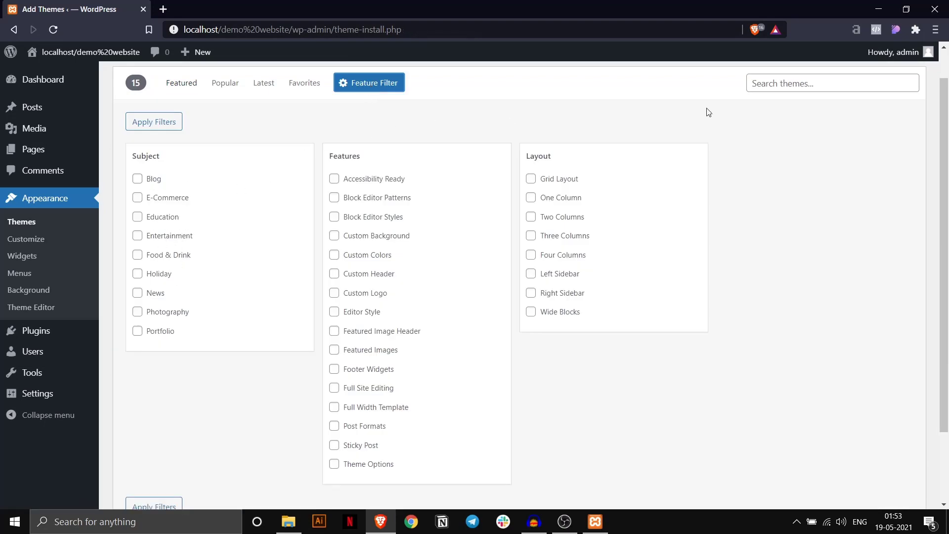
Step: Search the theme directory for oceanwp, then install and activate the OceanWP theme
click(796, 84)
click(789, 107)
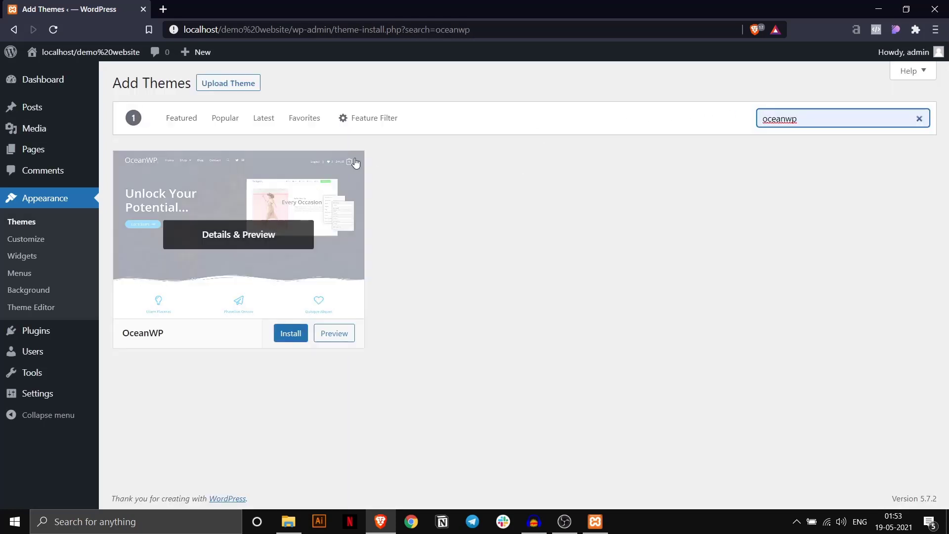
click(292, 333)
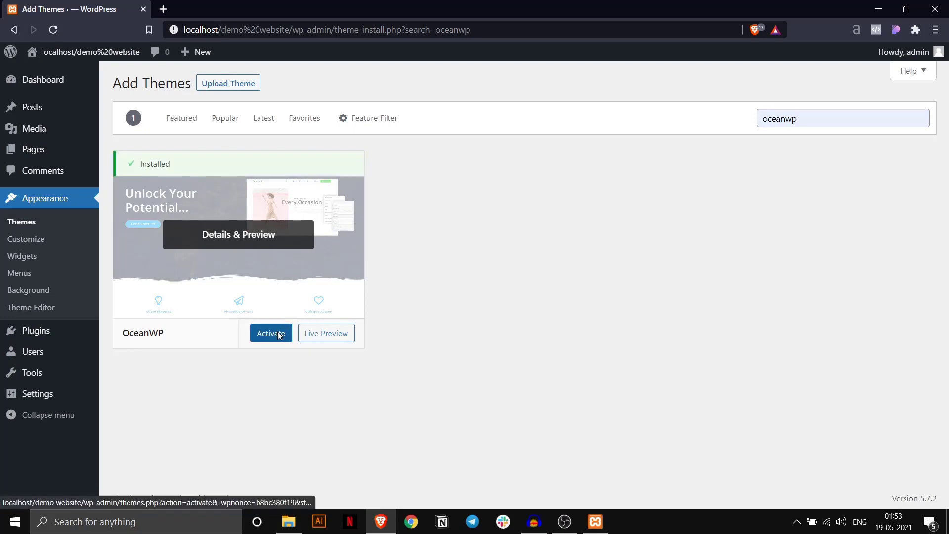
click(278, 331)
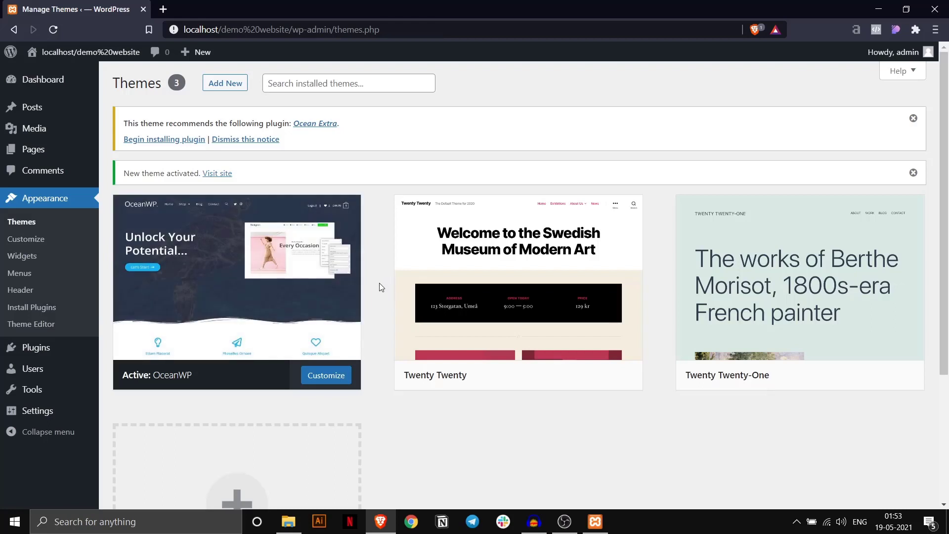
Step: Install the Ocean Extra plugin recommended by the newly activated theme
drag(141, 124, 291, 124)
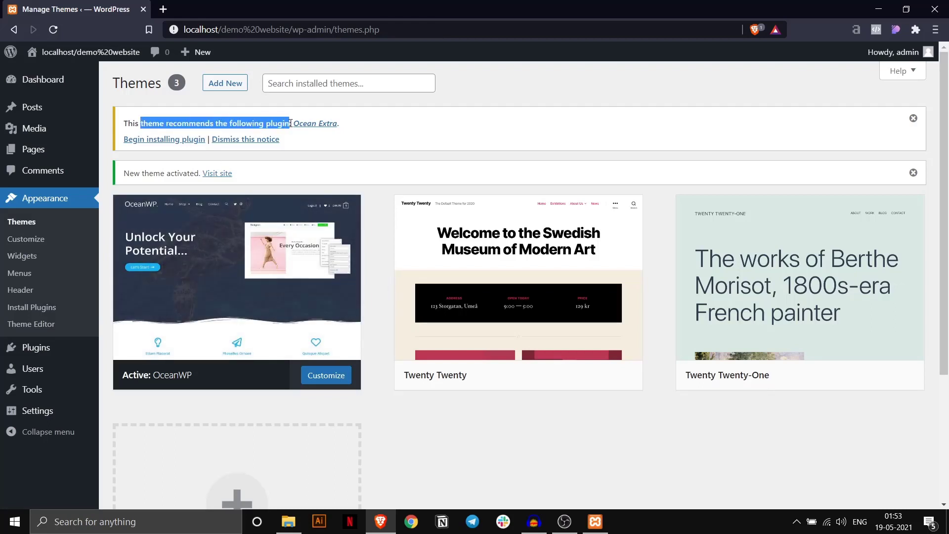
click(303, 147)
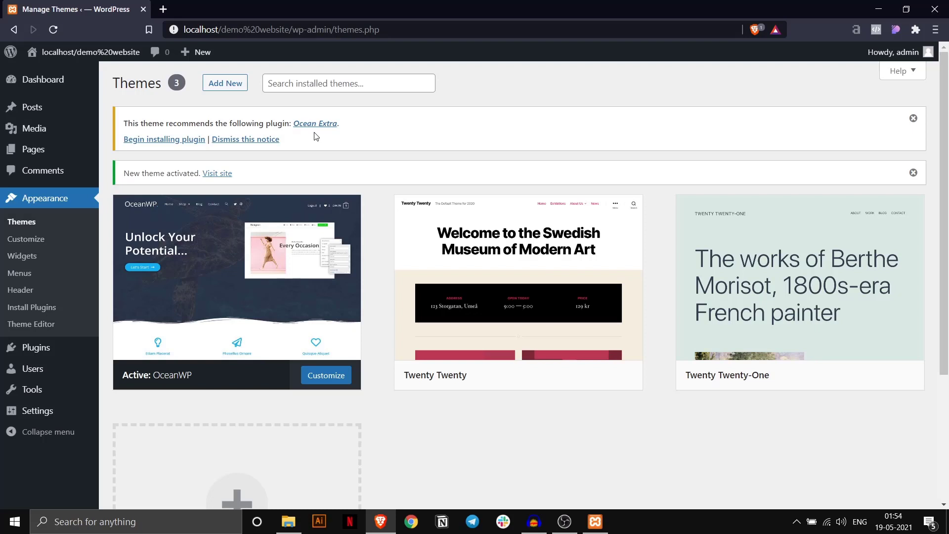
click(176, 140)
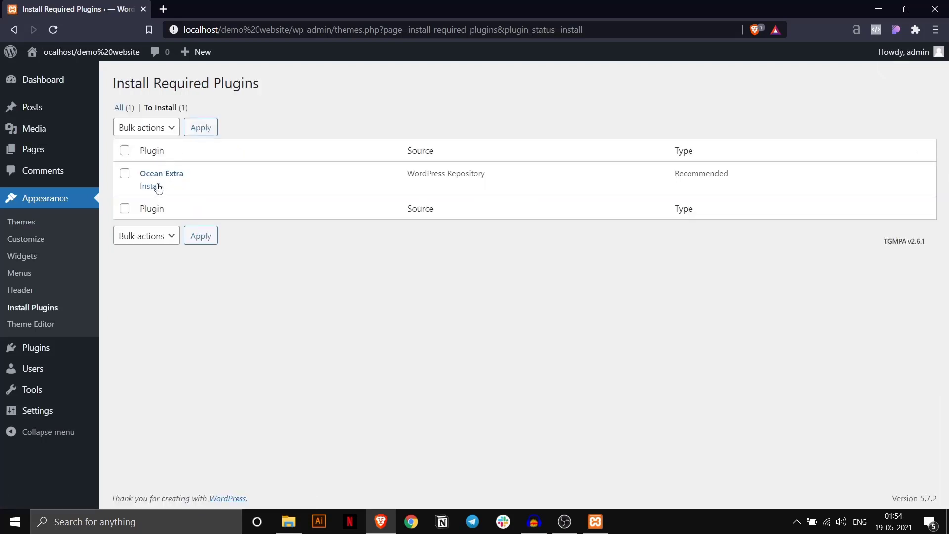
click(155, 186)
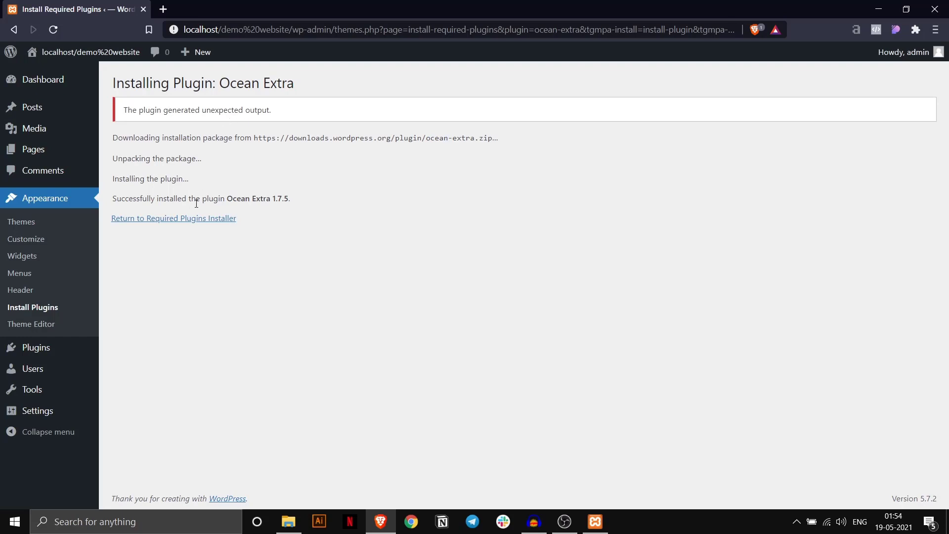
Step: Go to the page for adding new plugins, look through the featured ones and search for form
mouse_move(76, 345)
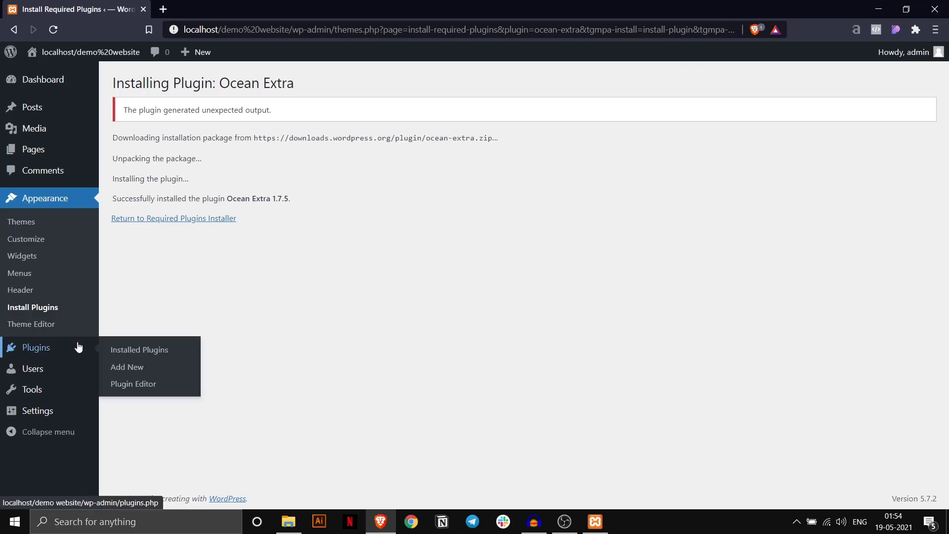
click(121, 367)
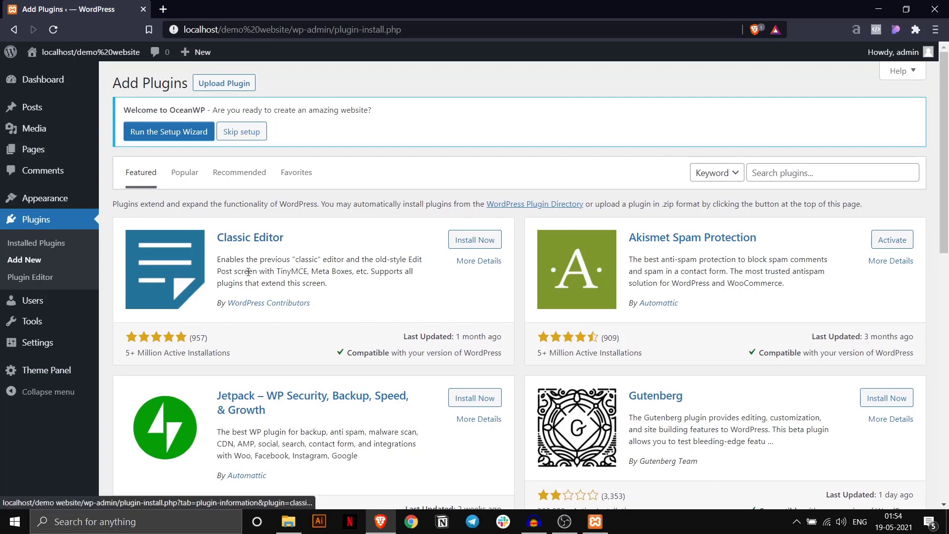
scroll(342, 261, down, 1)
scroll(342, 262, down, 5)
scroll(342, 260, up, 6)
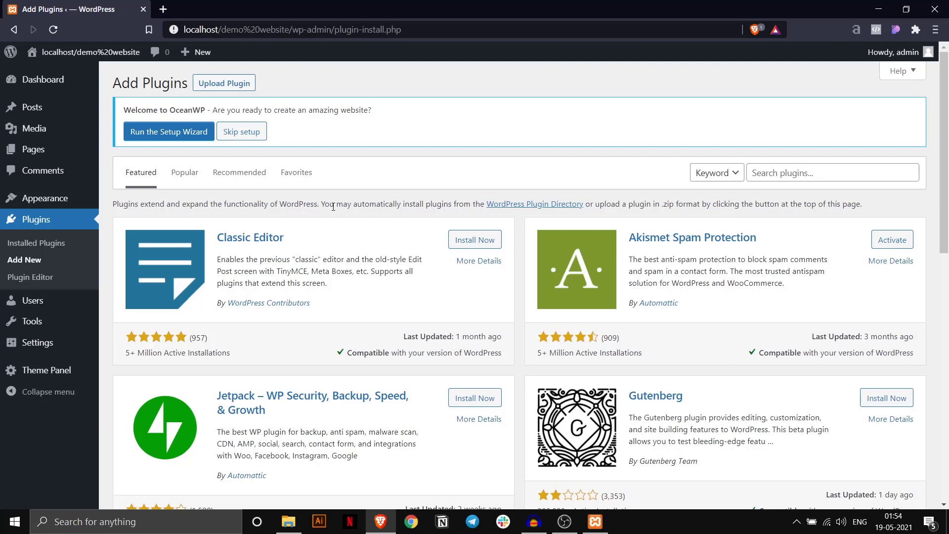
click(810, 173)
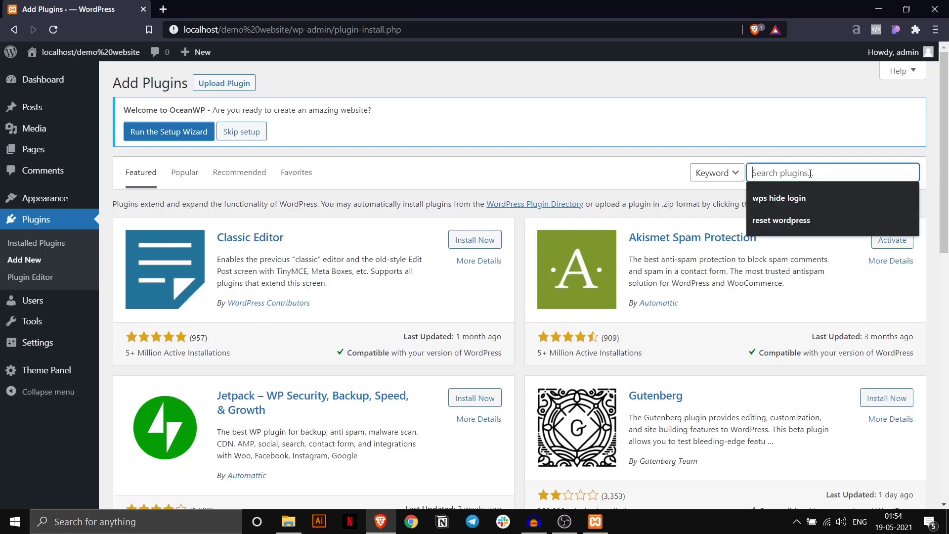
text(form)
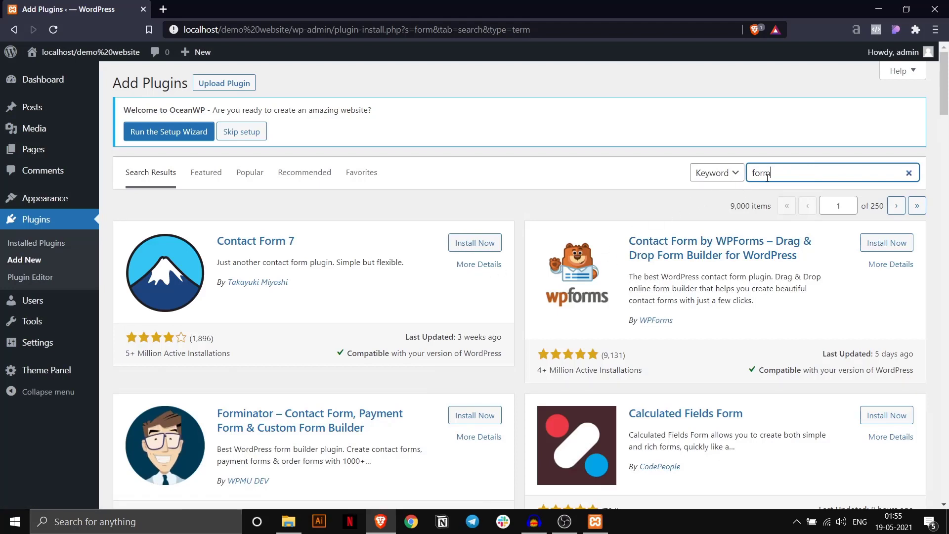
Step: Search the plugin directory for elementor, then install and activate Elementor Website Builder
drag(770, 173, 752, 174)
text(elemento)
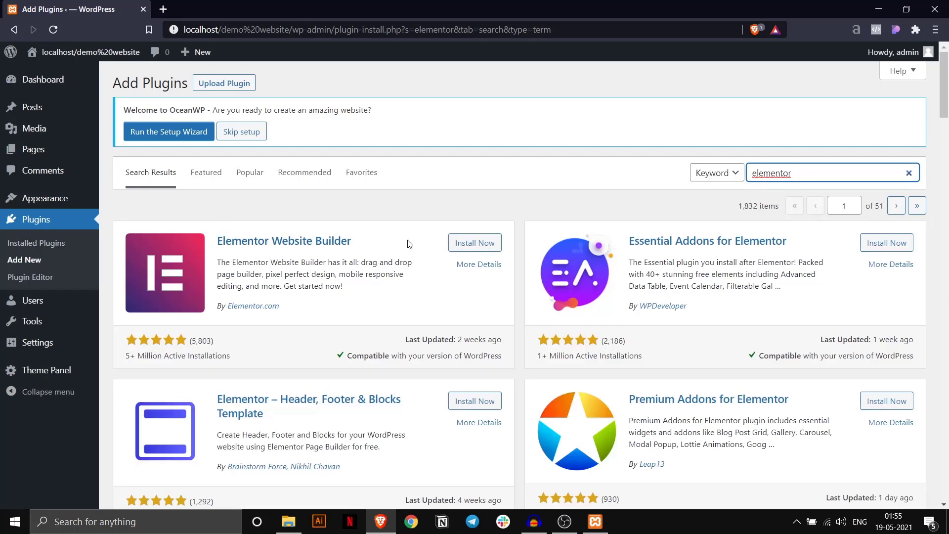
click(476, 243)
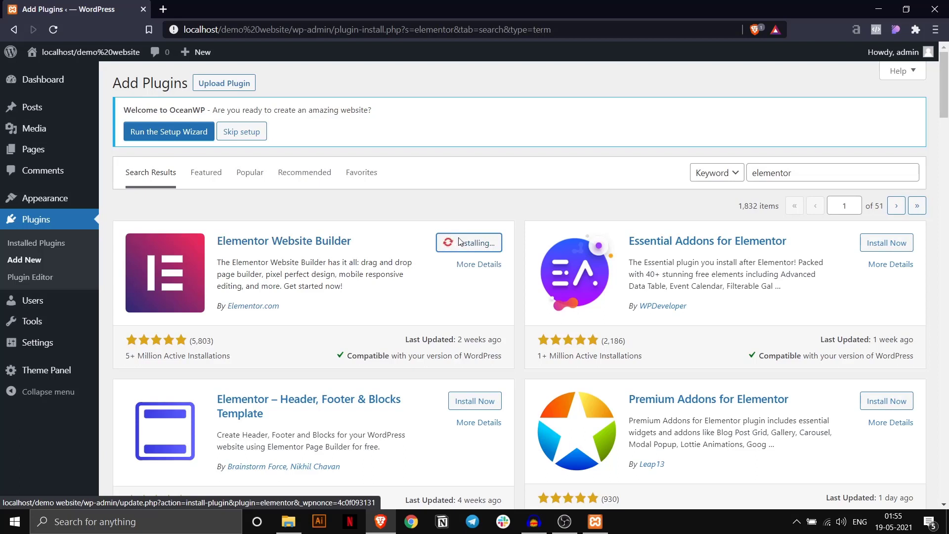
click(465, 244)
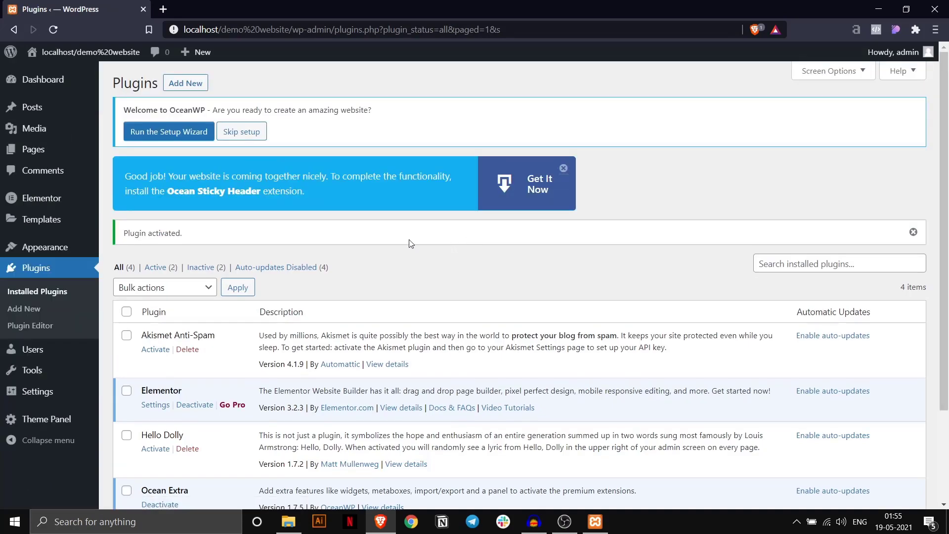
Step: Delete the unused Akismet Anti-Spam and Hello Dolly plugins from the installed plugins
scroll(258, 303, down, 1)
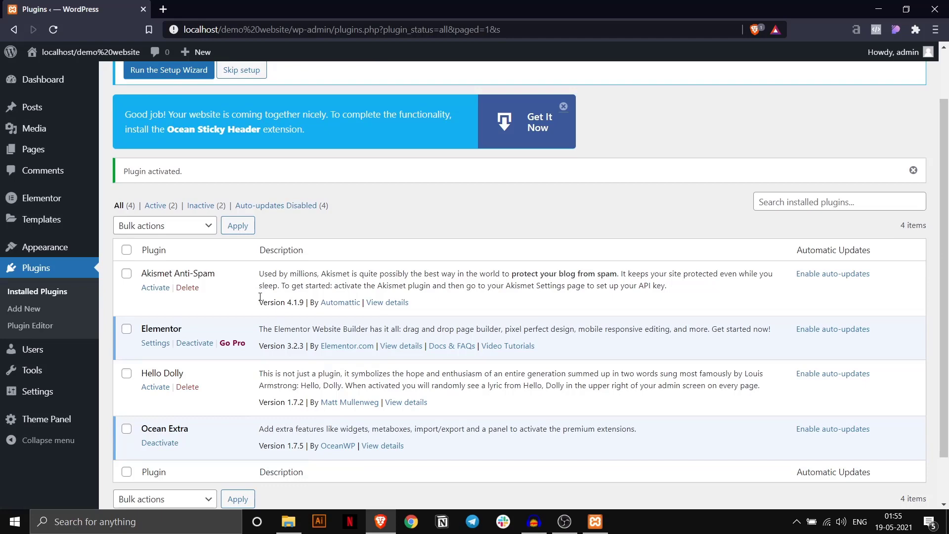
click(187, 287)
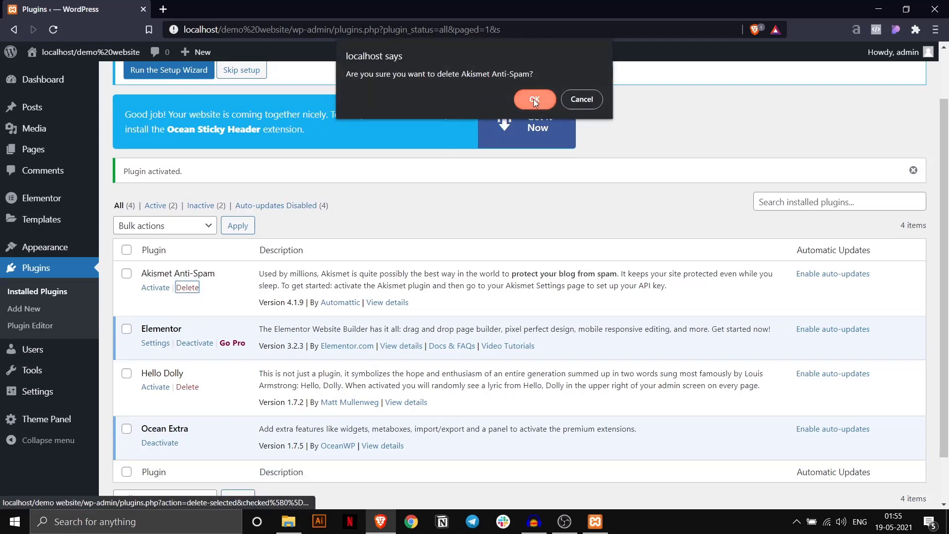
click(533, 99)
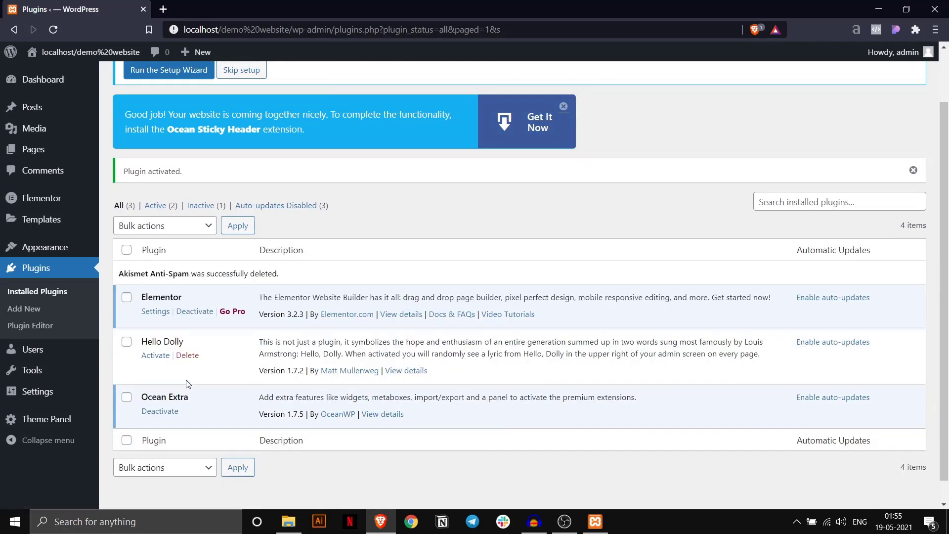
click(185, 356)
click(534, 97)
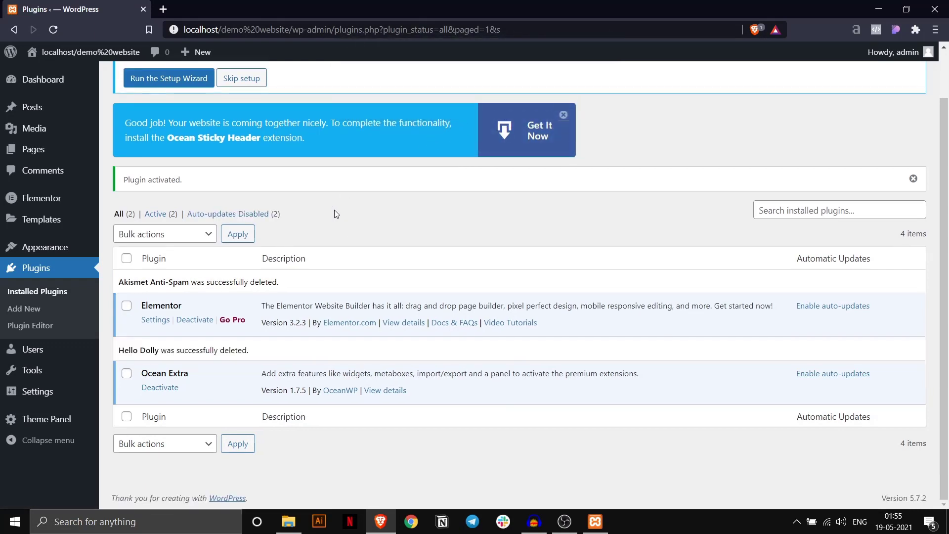
Step: Run the OceanWP setup wizard and get started, advancing to the demo template selection
scroll(322, 253, up, 2)
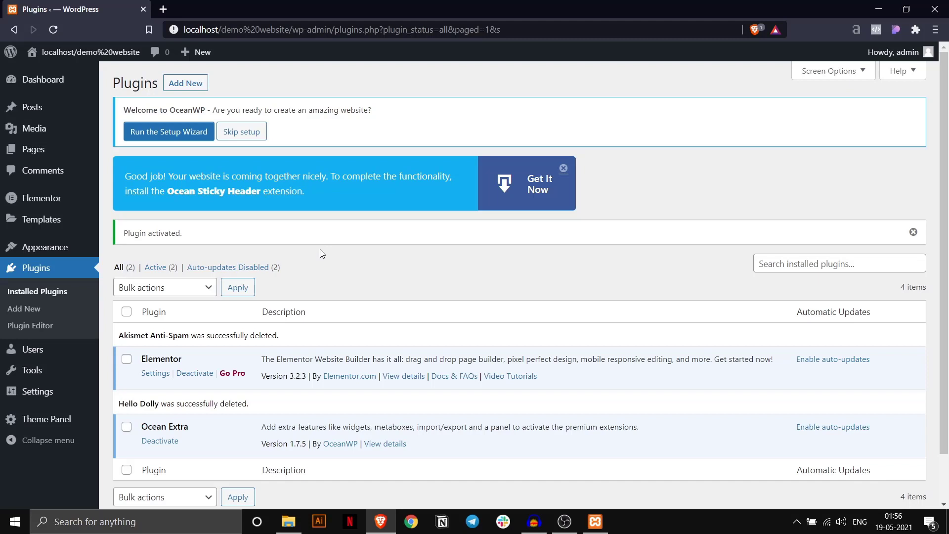
click(167, 131)
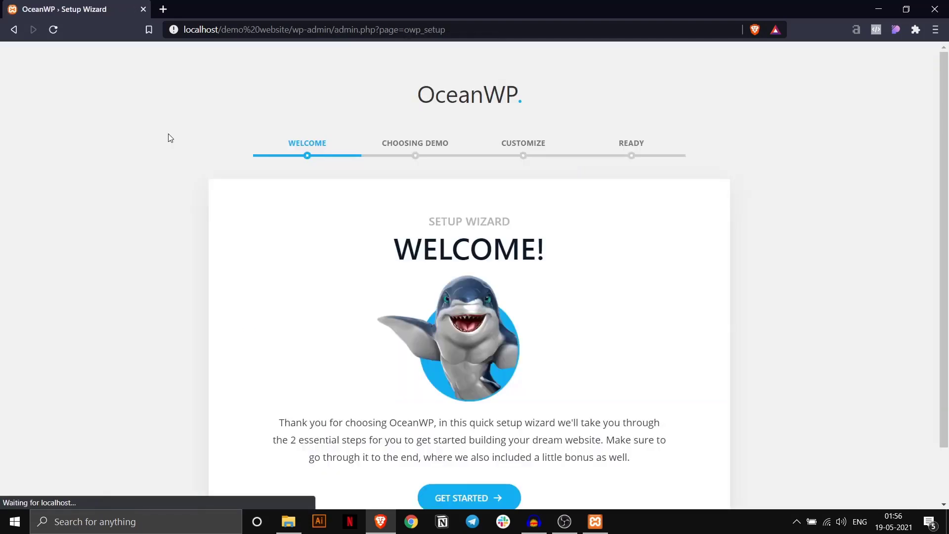
scroll(356, 173, down, 1)
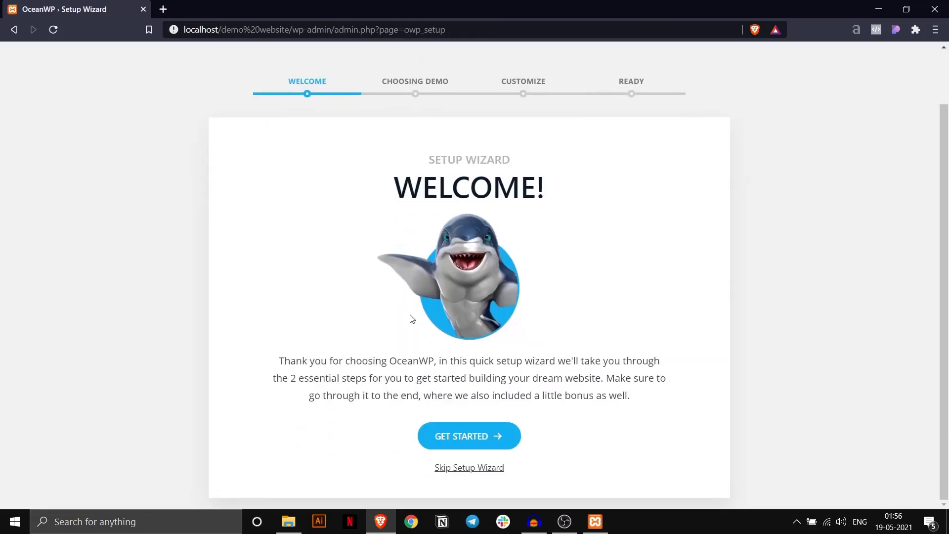
click(460, 437)
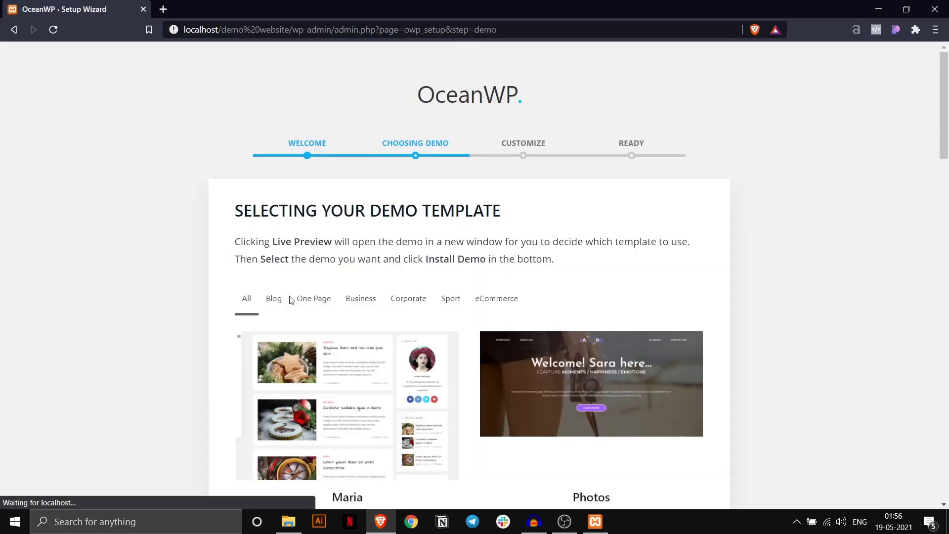
Step: Look through the demo templates on offer and open a live preview of the Maria demo
scroll(403, 240, down, 2)
mouse_move(443, 260)
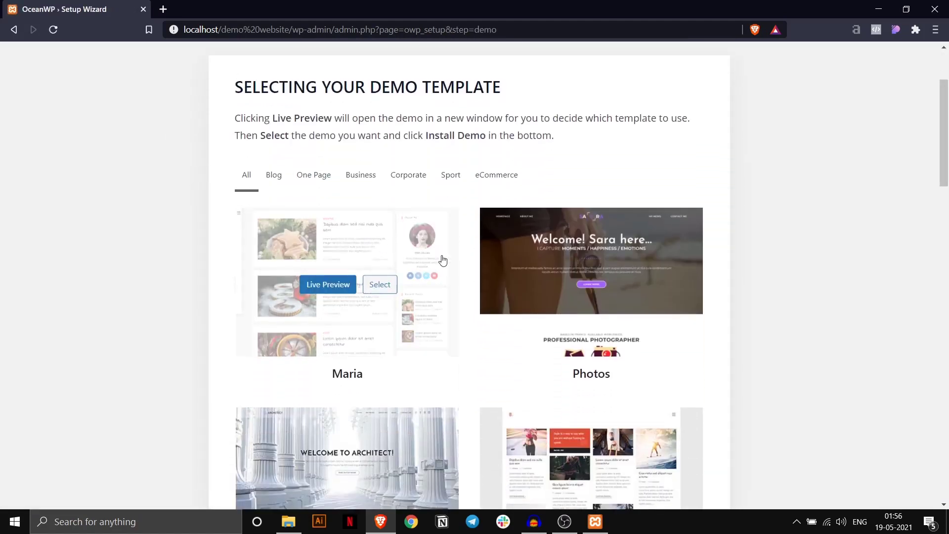
scroll(487, 265, down, 1)
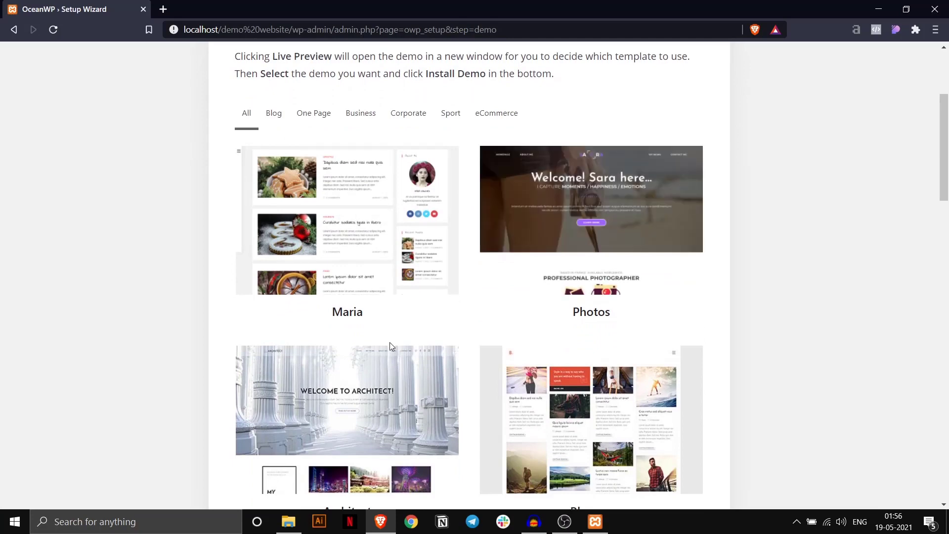
scroll(389, 346, down, 1)
mouse_move(544, 338)
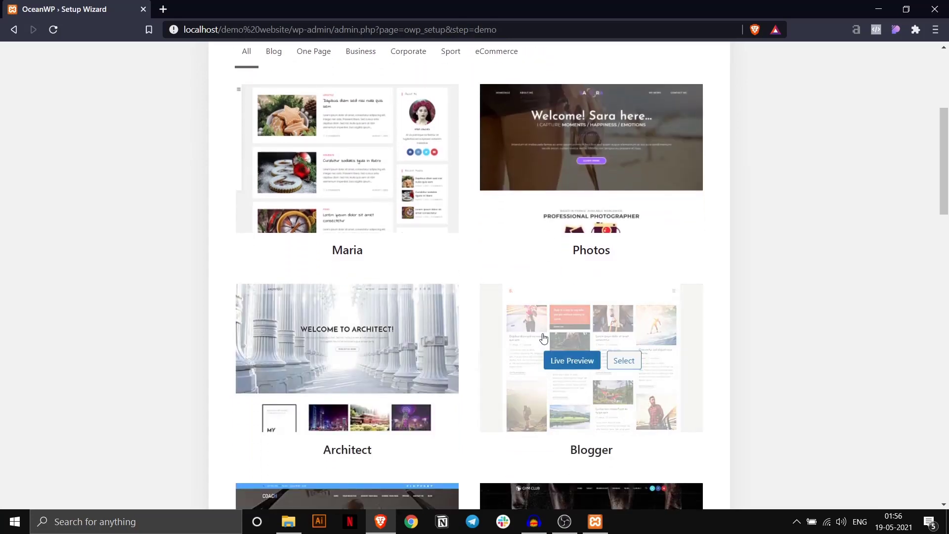
scroll(381, 322, down, 1)
mouse_move(392, 176)
scroll(370, 170, up, 1)
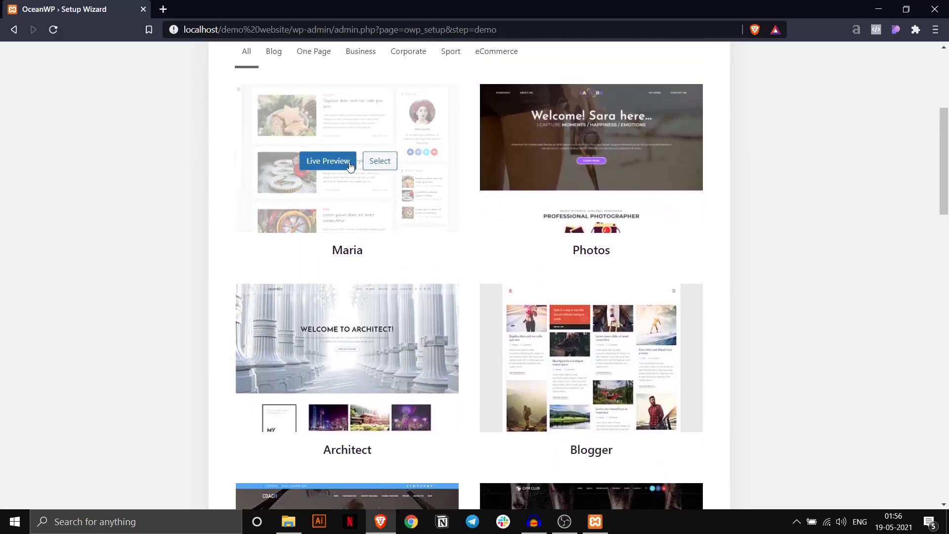
click(350, 166)
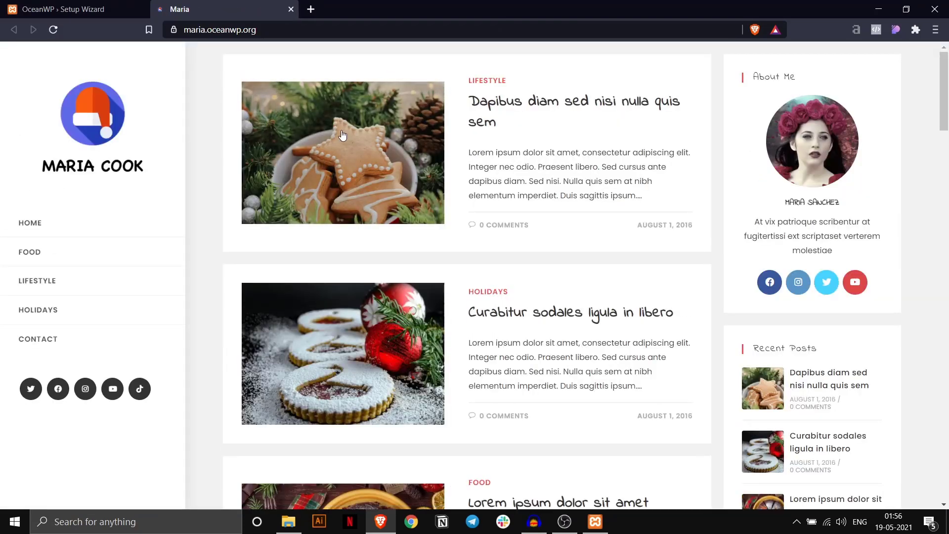
Step: Read through the Dapibus diam sed nisi nulla quis sem post in the Maria live preview and return to the setup wizard
click(488, 106)
scroll(436, 165, down, 7)
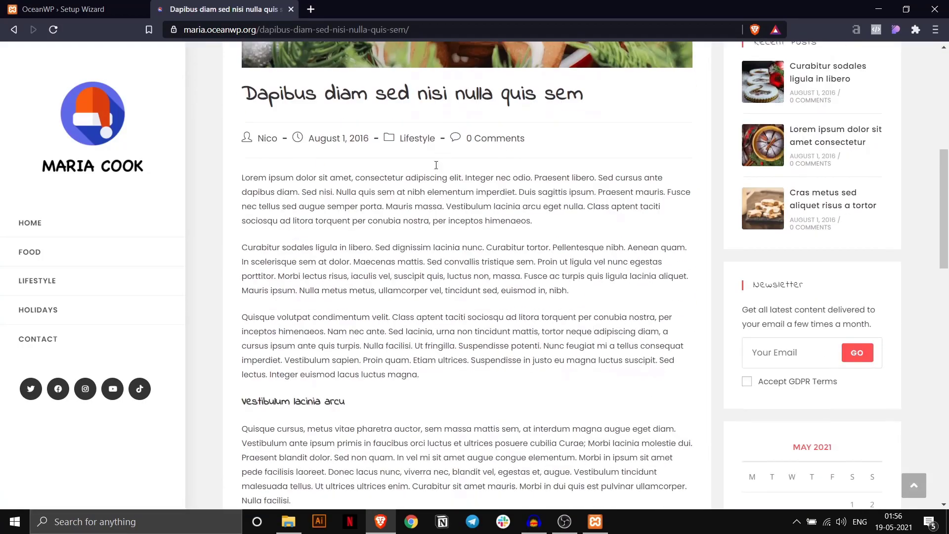
scroll(436, 165, down, 12)
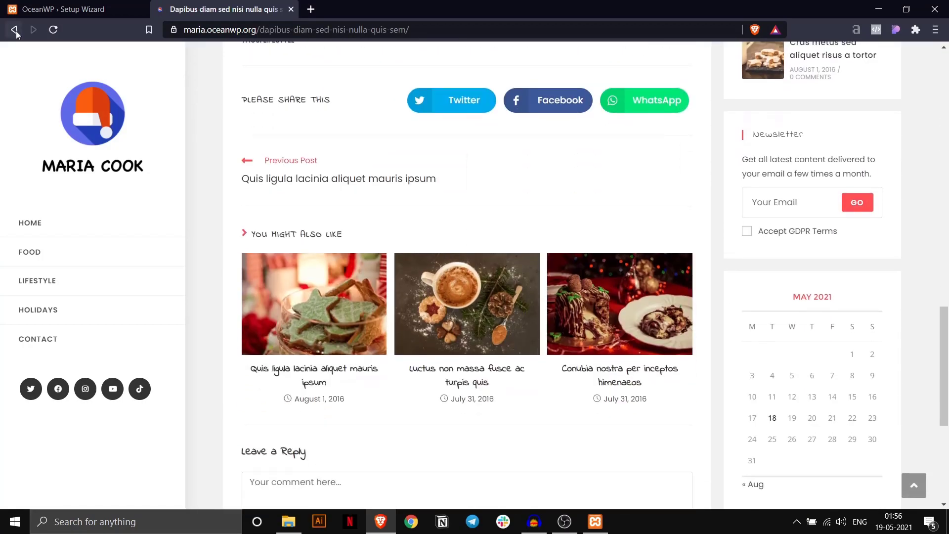
click(14, 31)
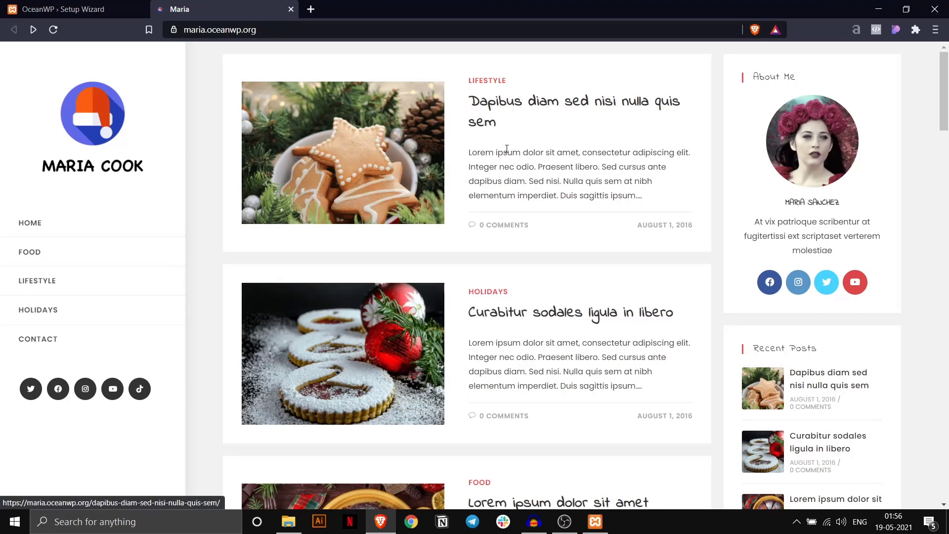
click(99, 4)
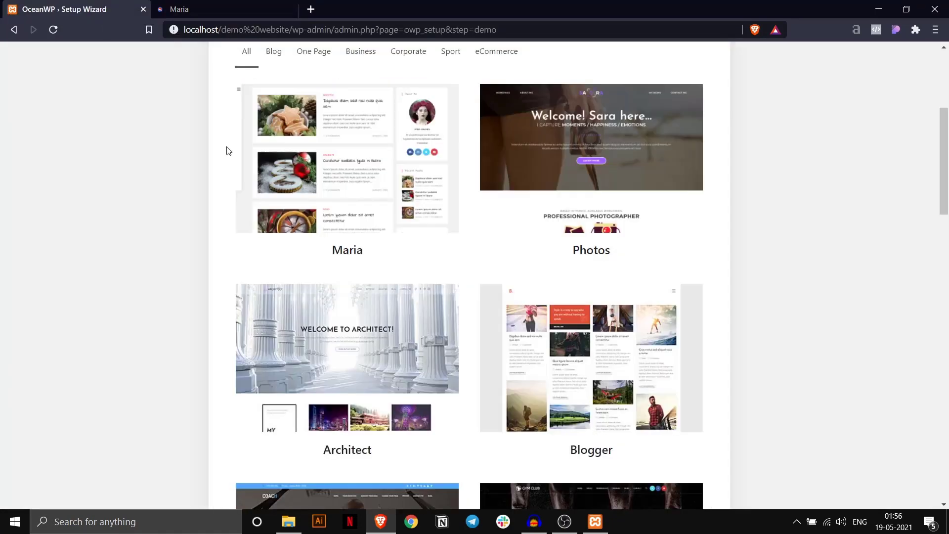
Step: Choose the Maria demo template and proceed to its installation
mouse_move(384, 248)
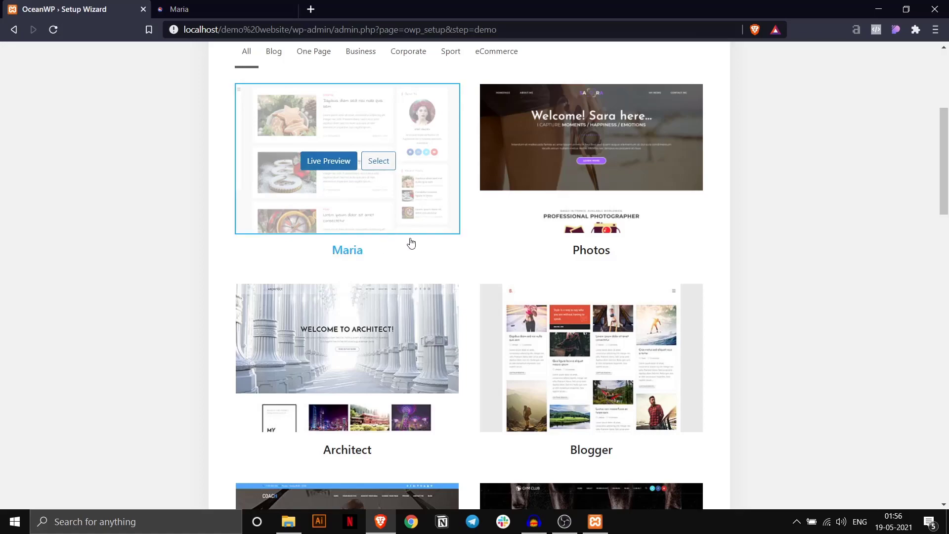
scroll(411, 246, down, 6)
scroll(465, 221, down, 16)
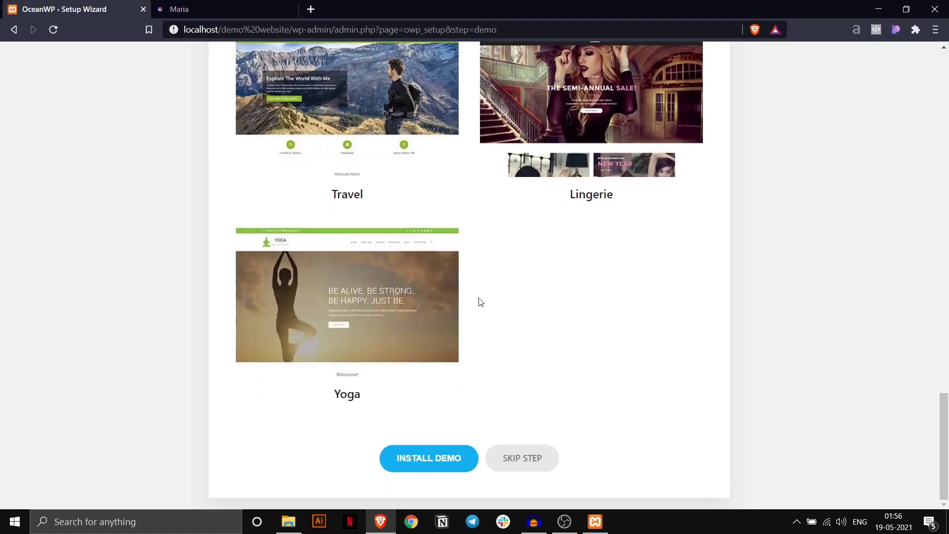
click(428, 459)
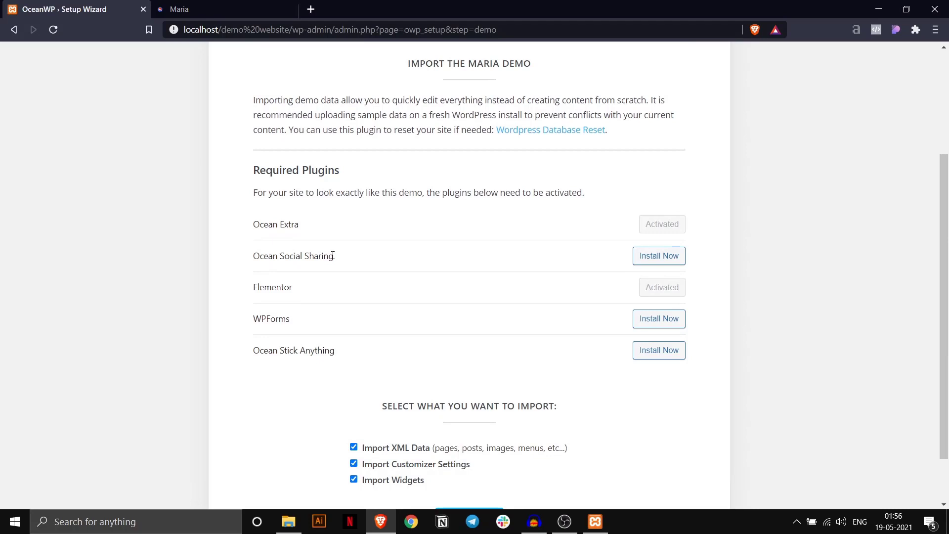
Step: Install the required Ocean Social Sharing, WPForms and Ocean Stick Anything plugins, and import the Maria demo with XML data, customizer settings and widgets
click(661, 258)
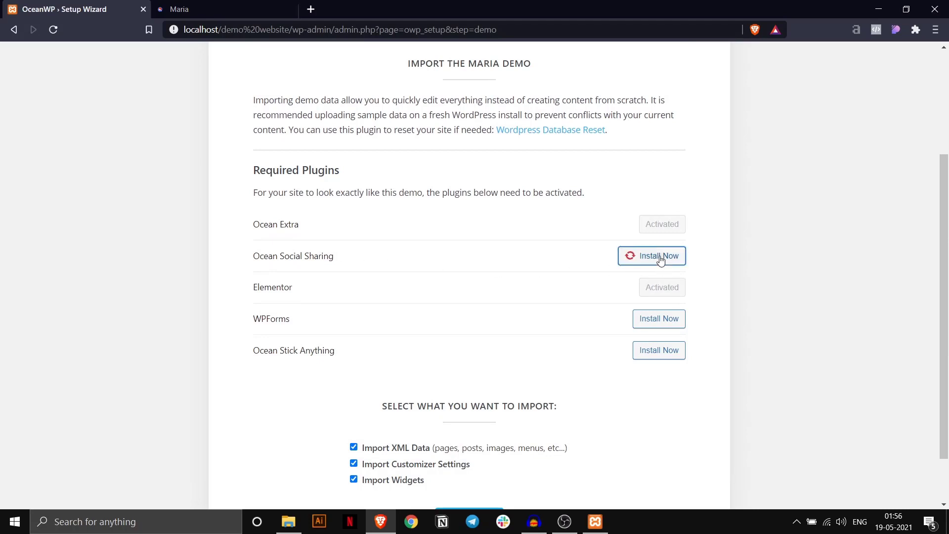
click(660, 319)
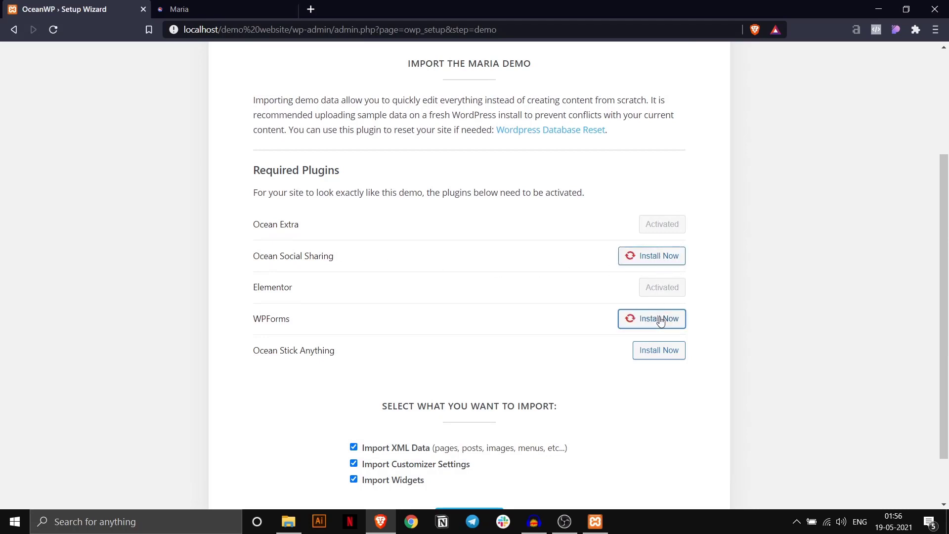
click(657, 357)
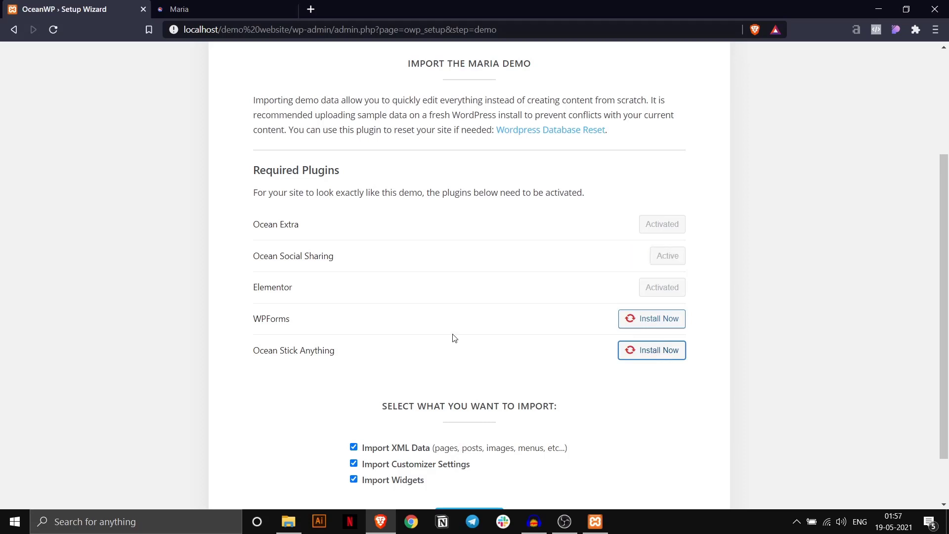
scroll(452, 333, down, 1)
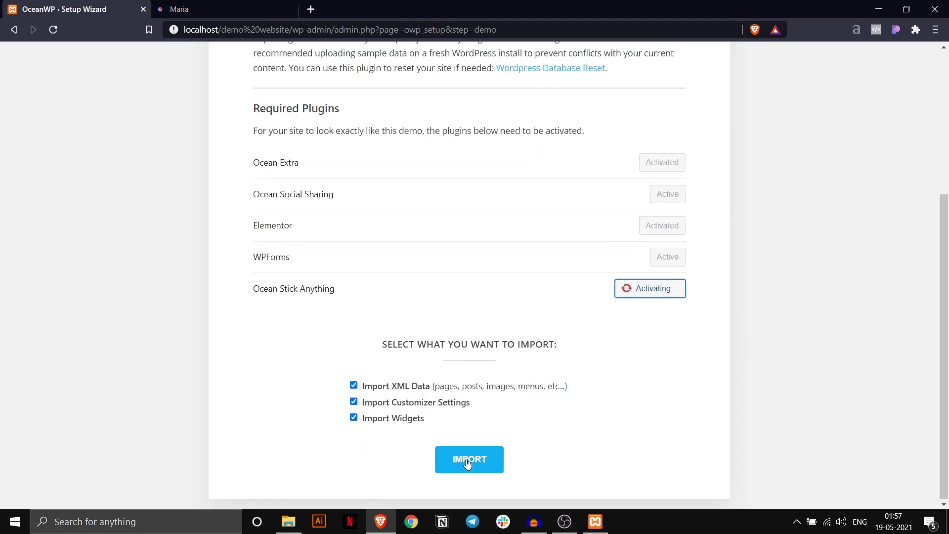
click(468, 462)
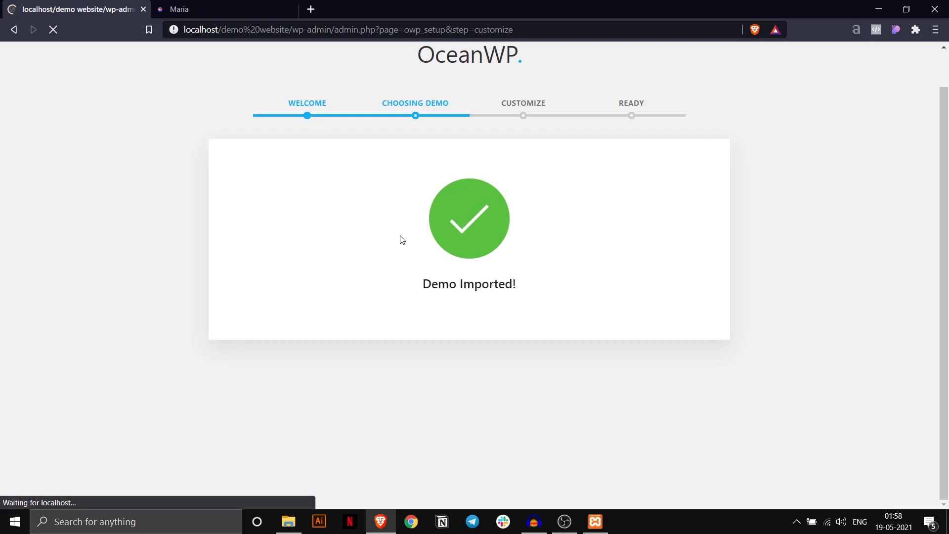
Step: Set the site title to My Blog in the wizard's customization step
scroll(401, 240, down, 1)
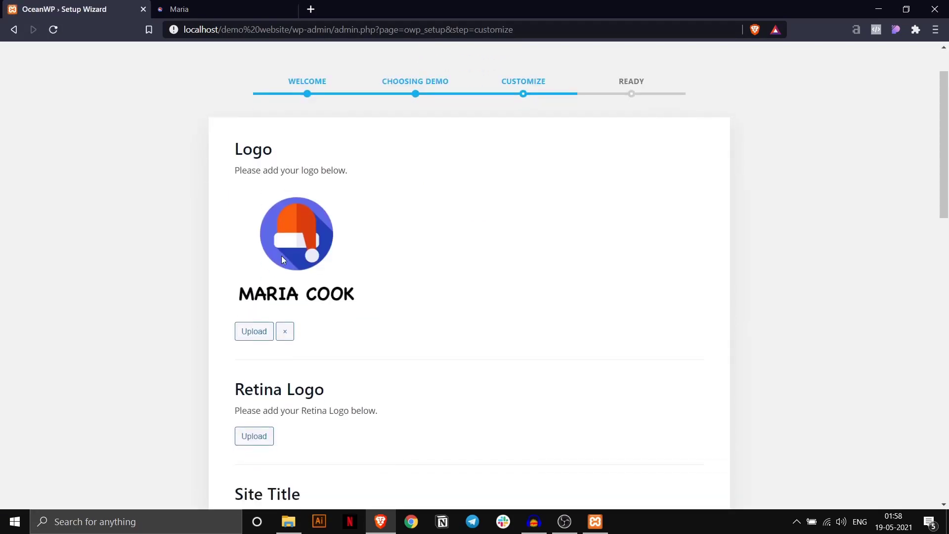
scroll(226, 256, down, 1)
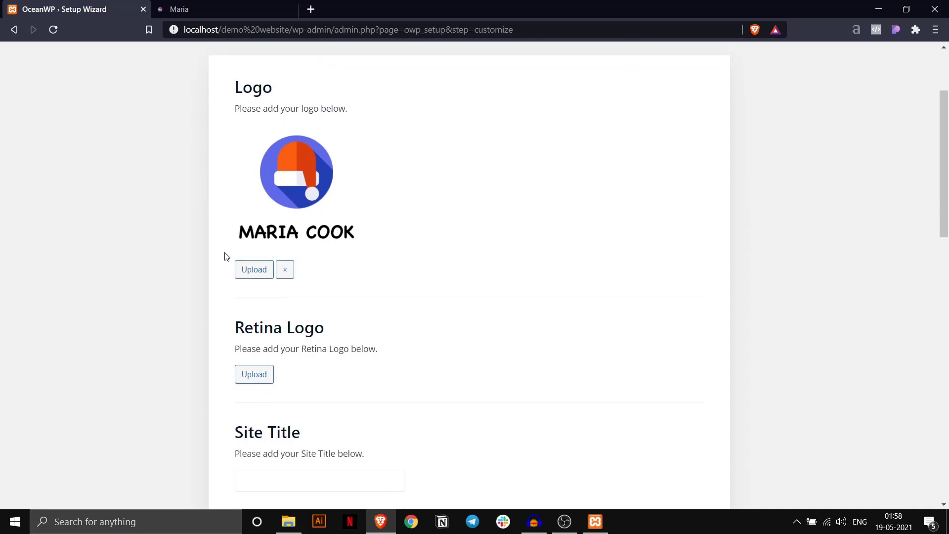
scroll(226, 256, down, 4)
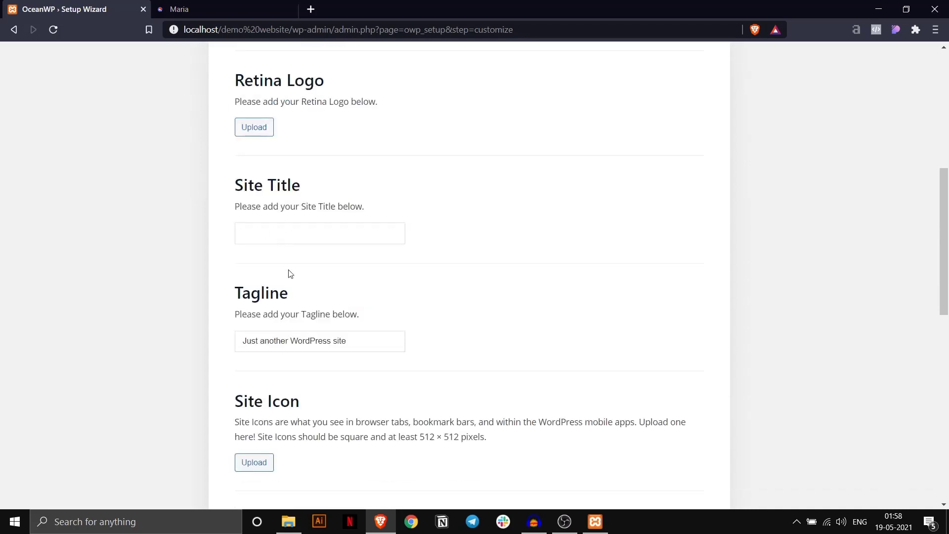
text(My Blog)
scroll(317, 329, down, 1)
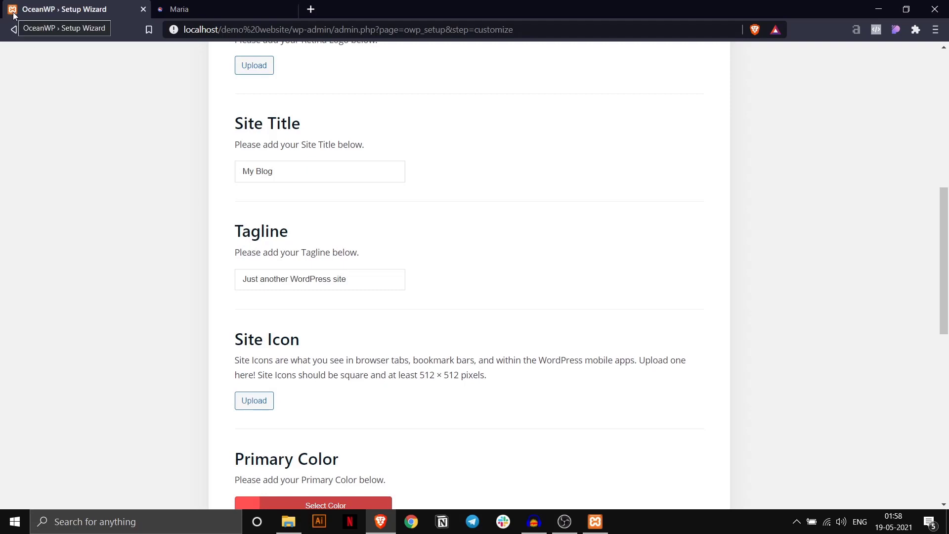
Step: Search the web for google to view an example of a site icon, and return to the setup wizard
click(307, 10)
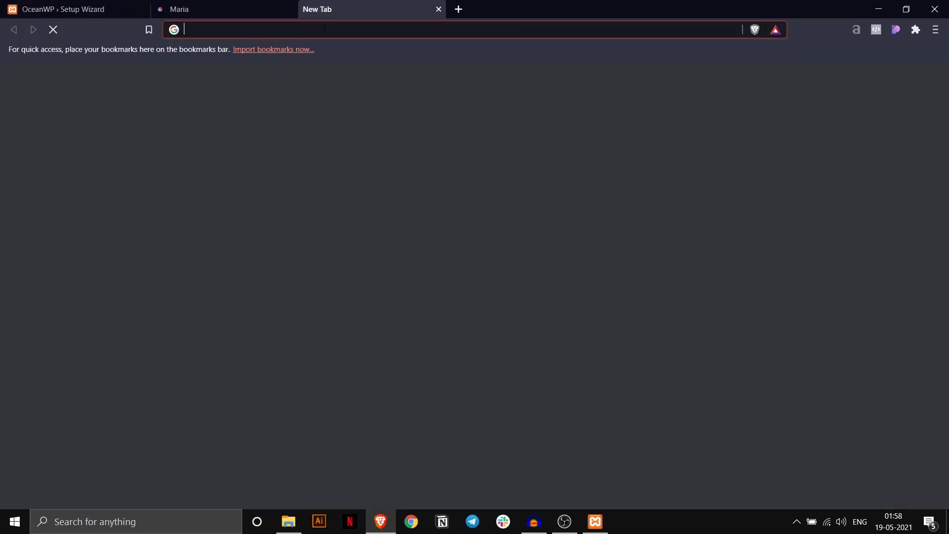
text(google)
key(Return)
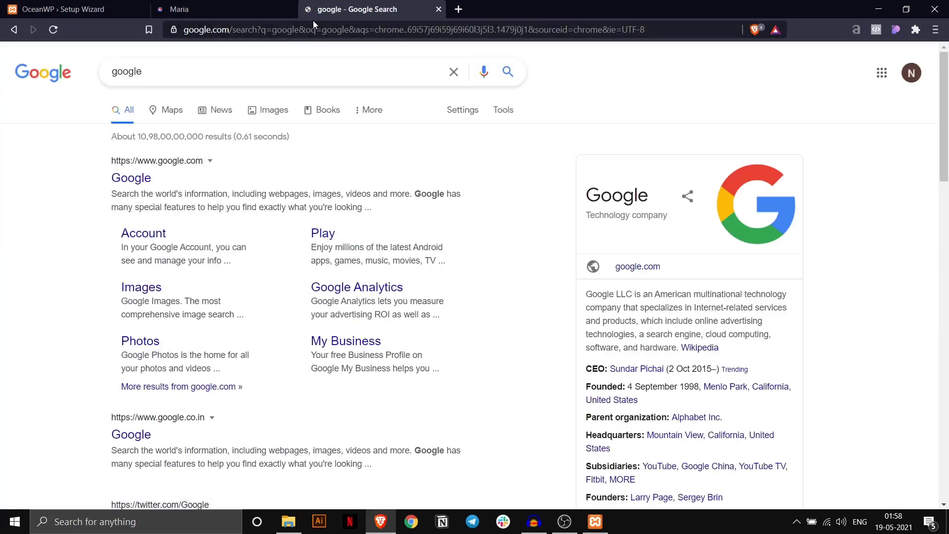
click(90, 4)
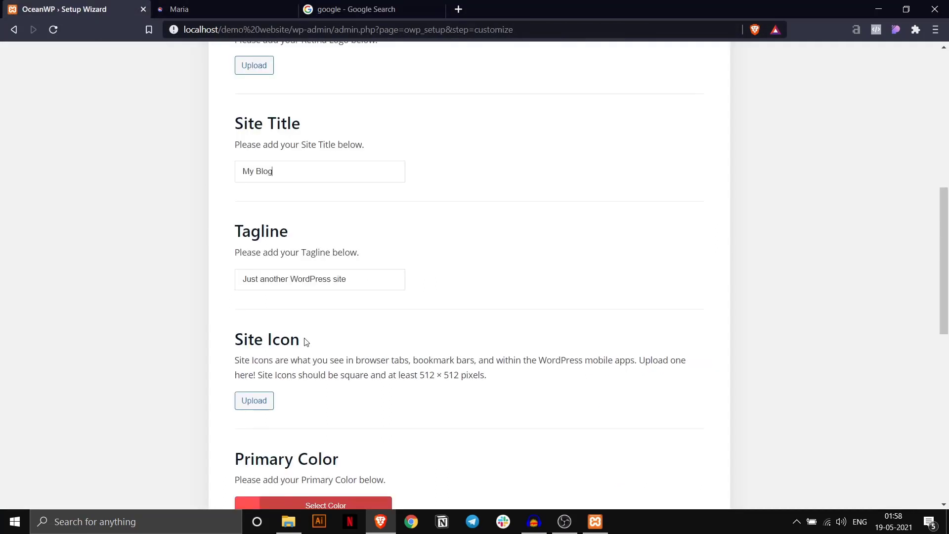
Step: Keep the demo's tagline, icon and color settings, continue past the customization step and leave the finished wizard for the WordPress dashboard
scroll(440, 396, down, 3)
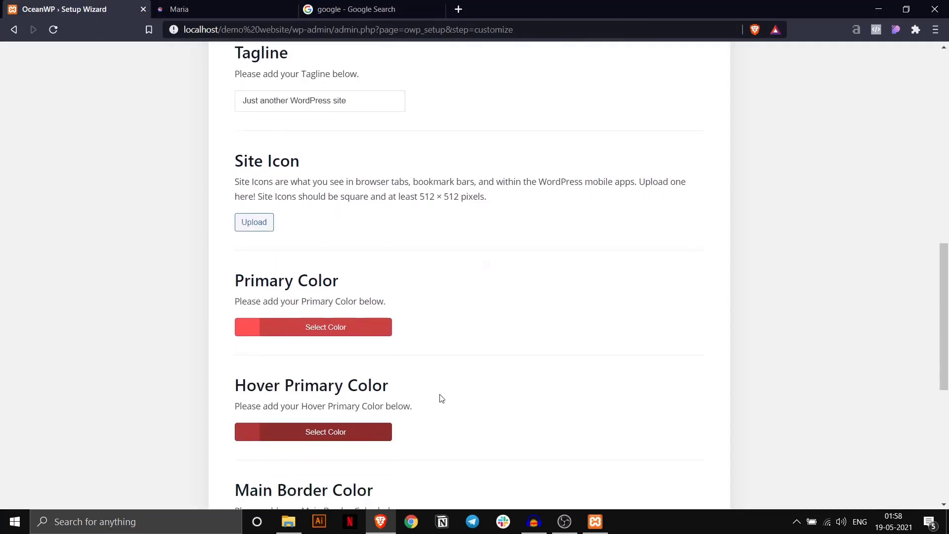
scroll(339, 343, down, 1)
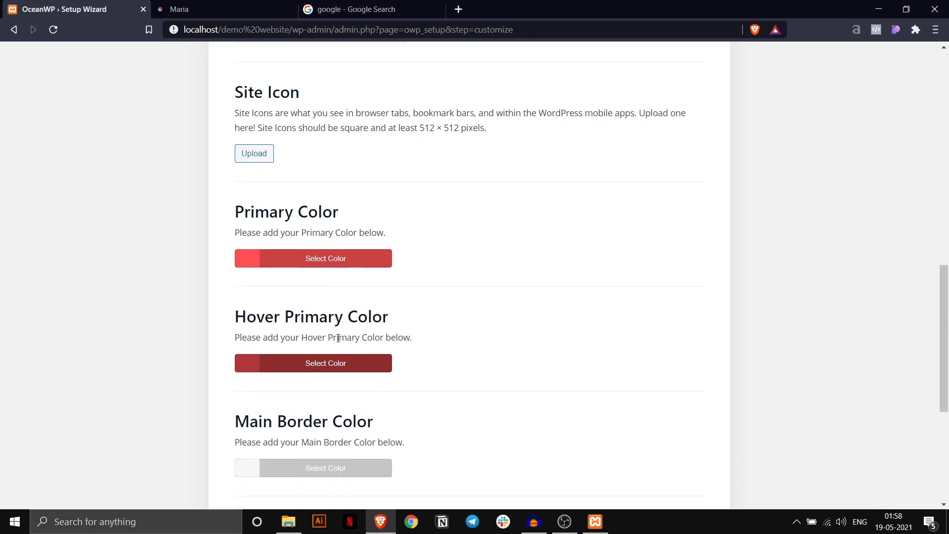
scroll(338, 339, down, 5)
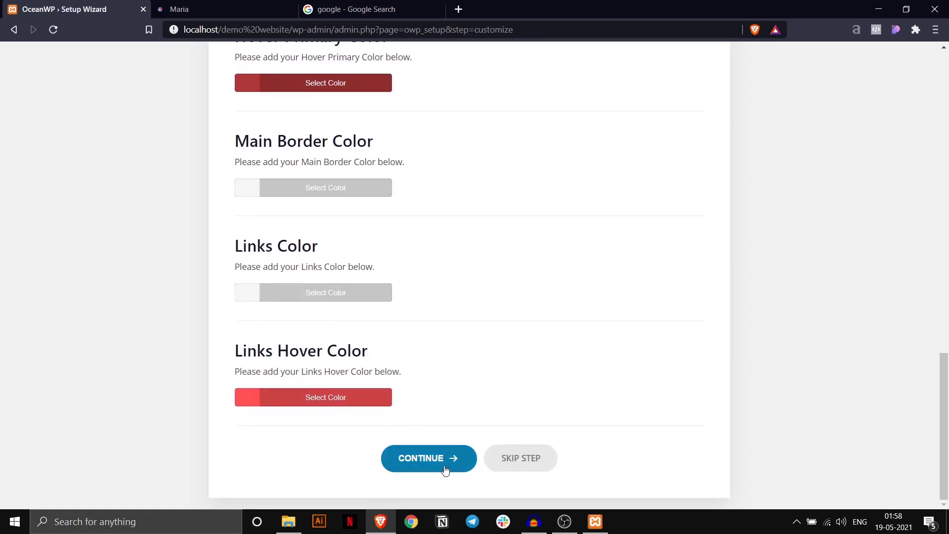
click(444, 467)
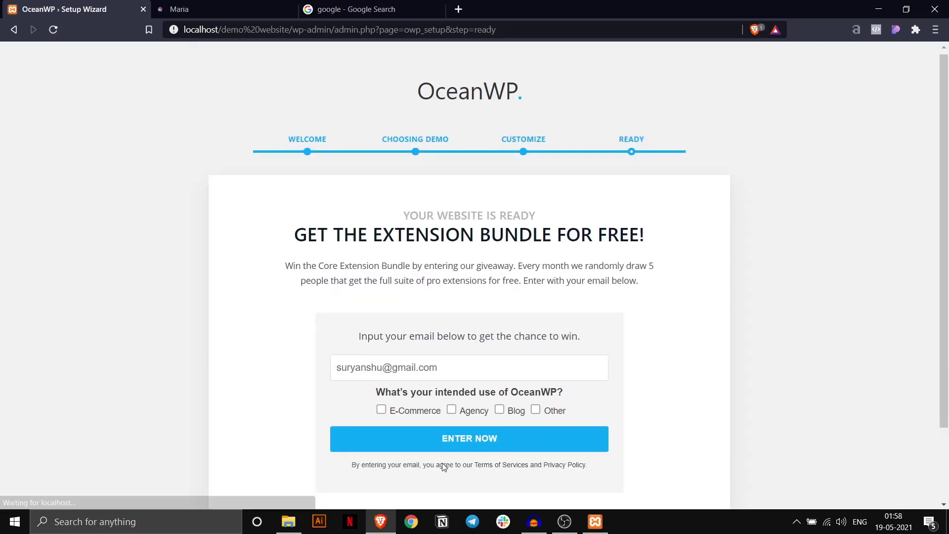
click(450, 459)
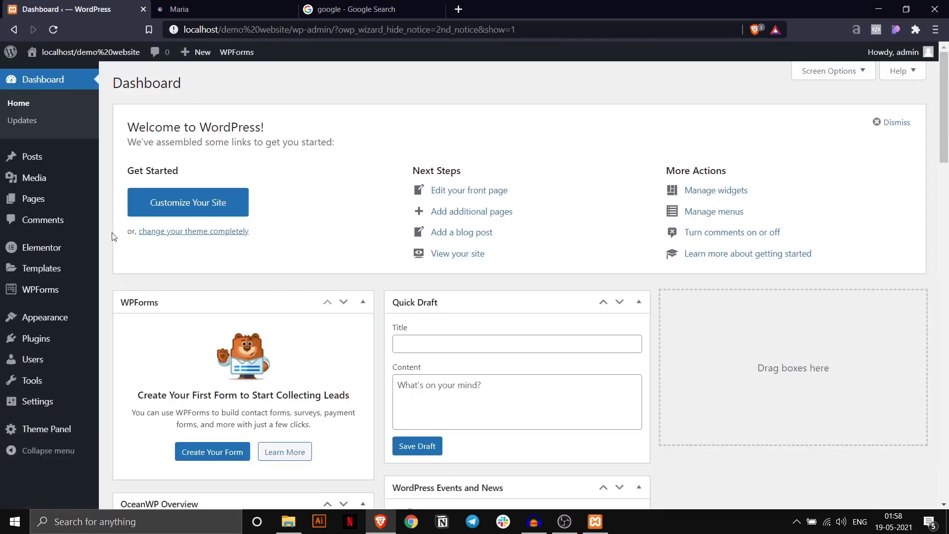
Step: Visit the live demo site and look through the posts and sidebar widgets on its home page
mouse_move(75, 55)
click(64, 75)
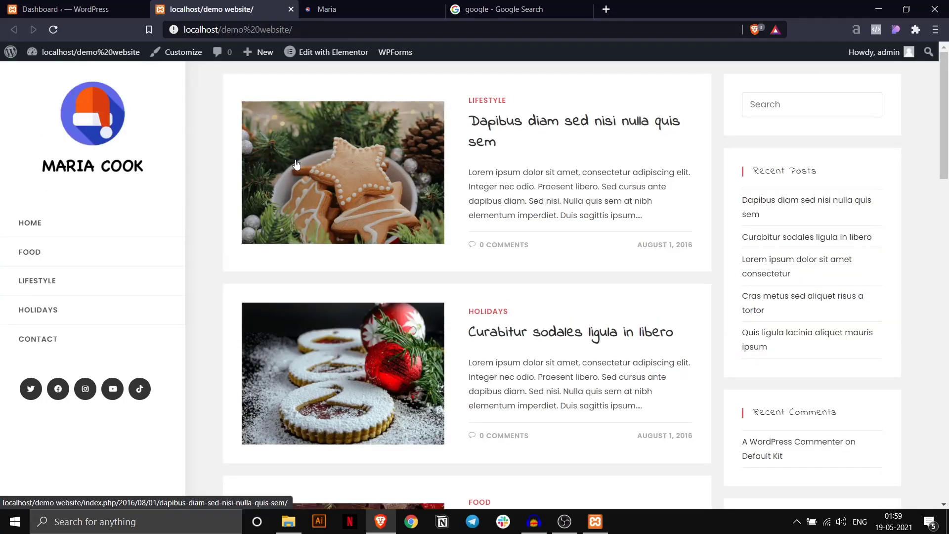
scroll(441, 181, down, 4)
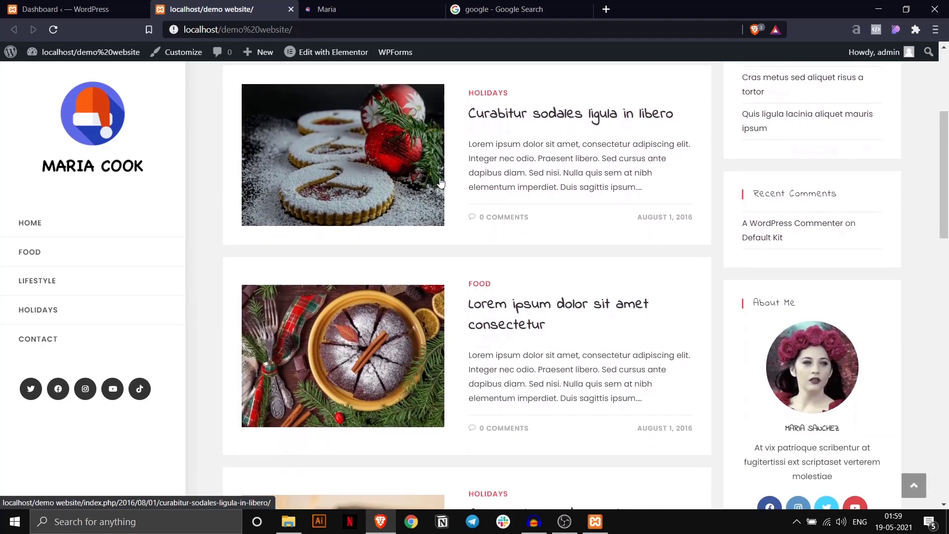
scroll(462, 171, down, 3)
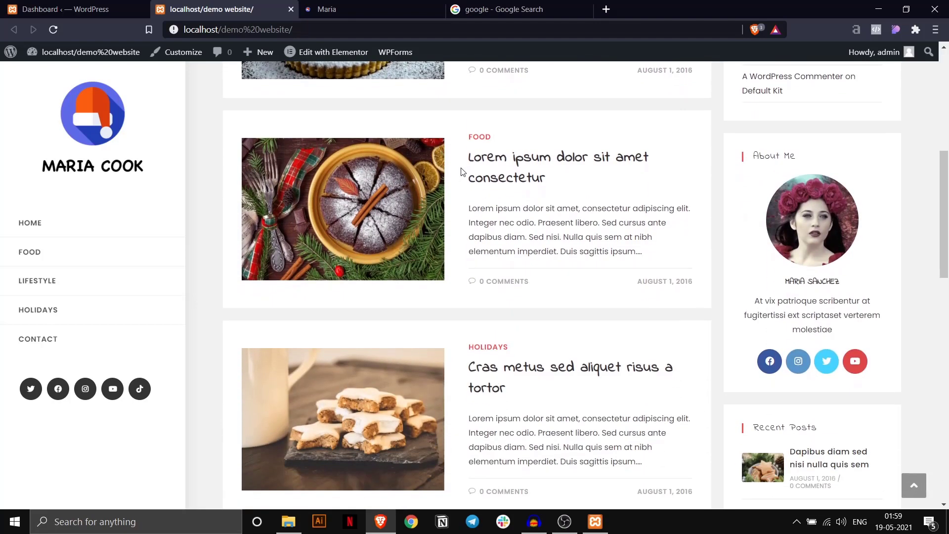
scroll(460, 173, down, 3)
scroll(455, 175, up, 8)
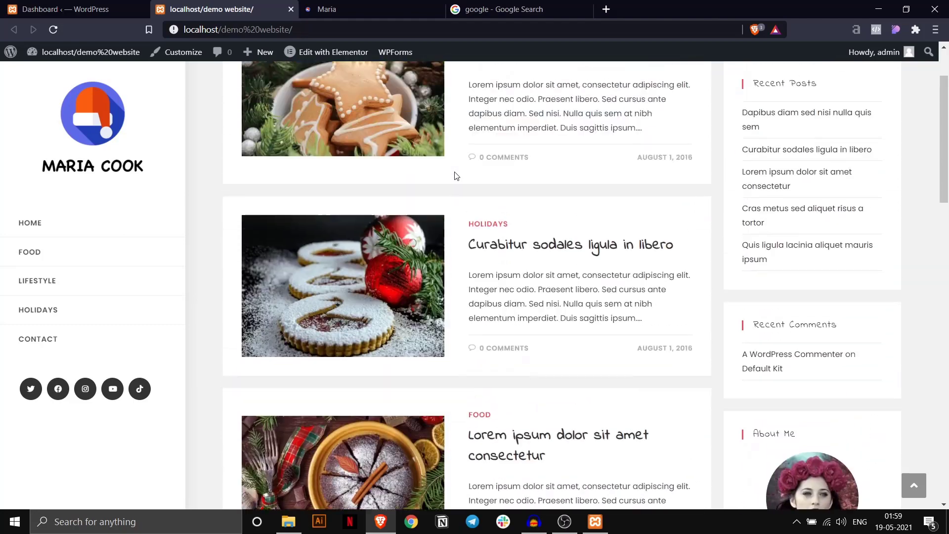
scroll(456, 175, up, 1)
scroll(504, 148, up, 1)
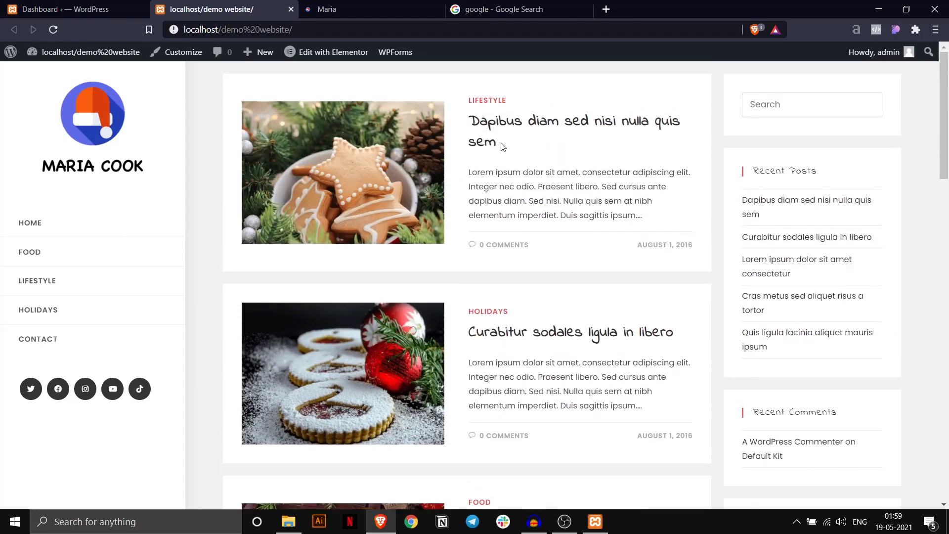
Step: Open the Dapibus diam sed nisi nulla quis sem post on the site, examine its full layout, and return to the dashboard
click(528, 127)
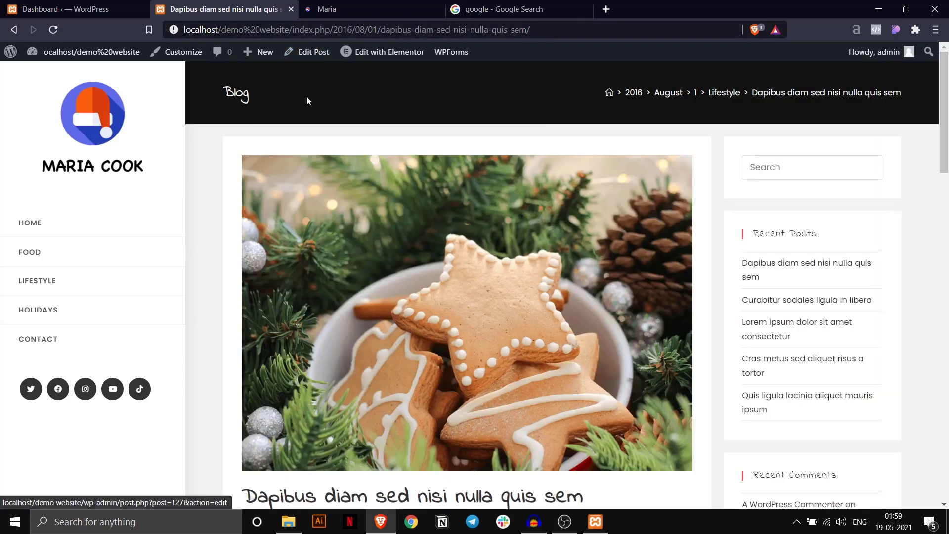
mouse_move(262, 56)
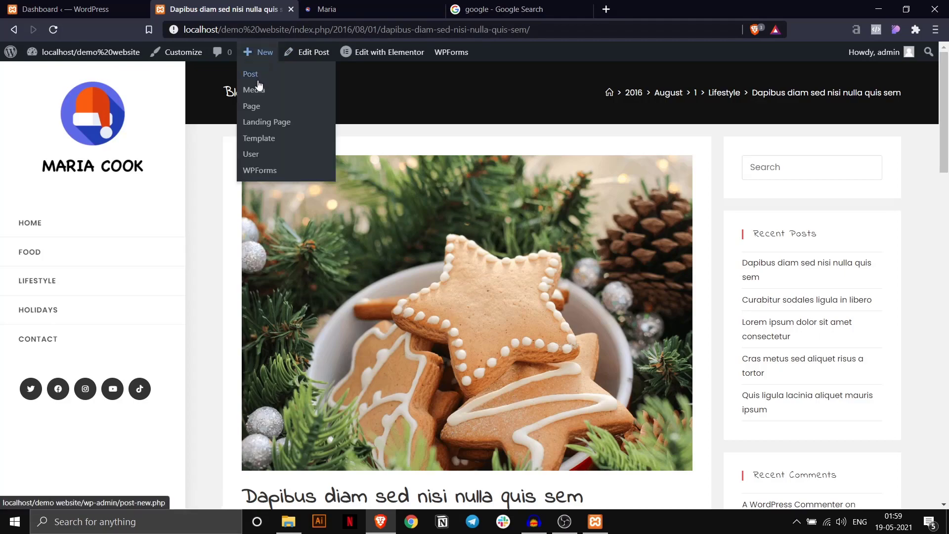
scroll(383, 127, down, 3)
scroll(384, 127, down, 10)
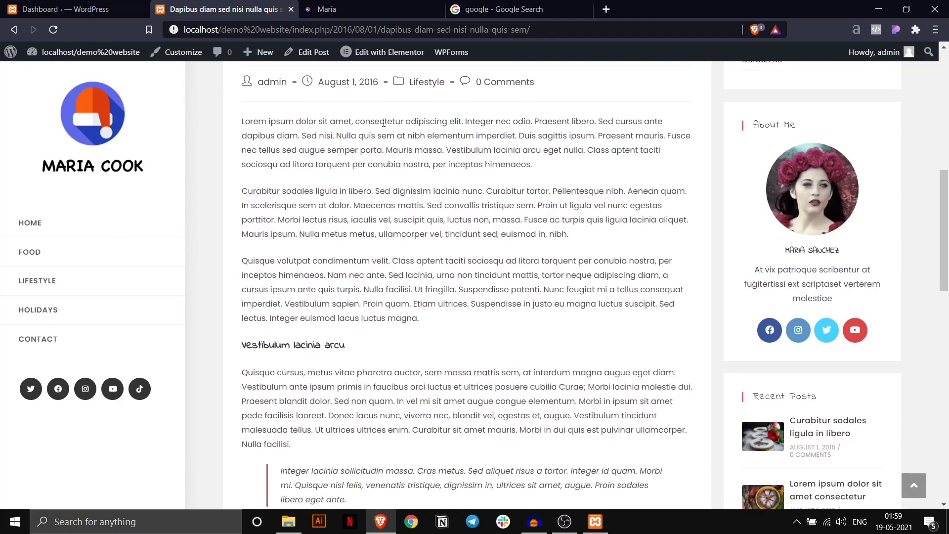
scroll(384, 126, up, 2)
scroll(385, 126, up, 15)
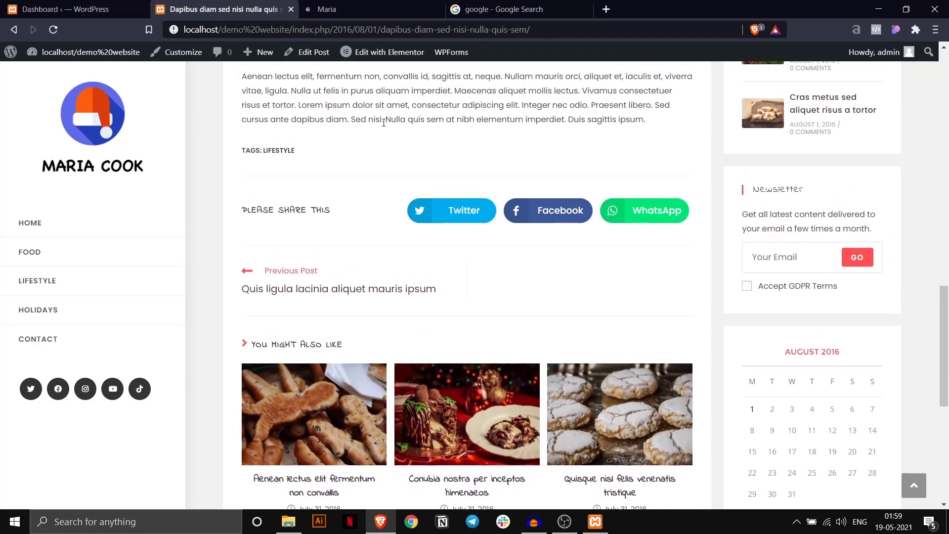
scroll(385, 127, up, 8)
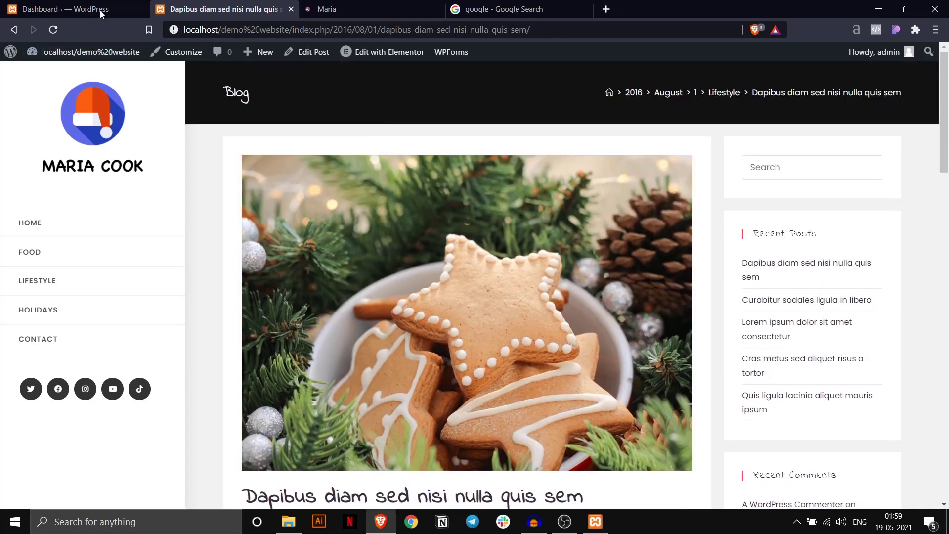
click(101, 13)
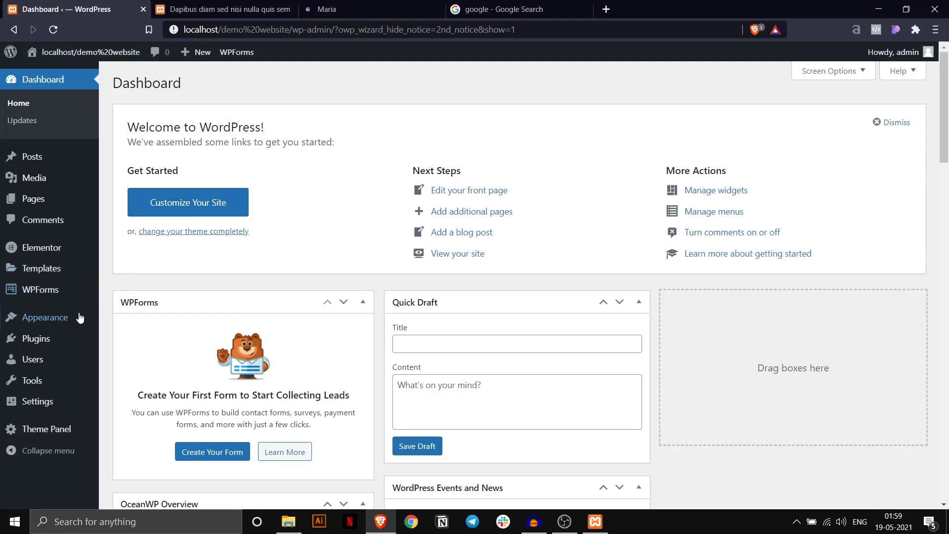
Step: Find the WP Reset plugin by searching the plugin directory for reset wordpress, and install and activate it
mouse_move(69, 345)
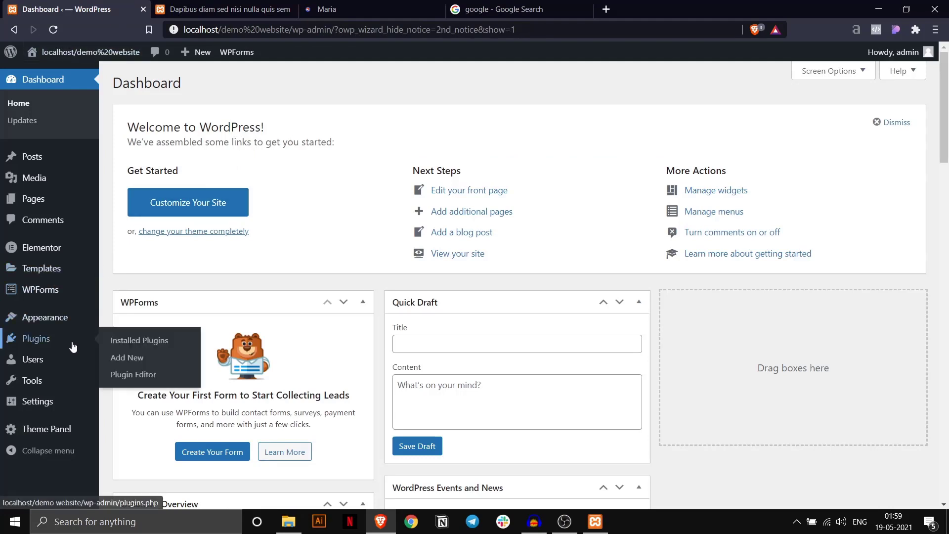
click(133, 364)
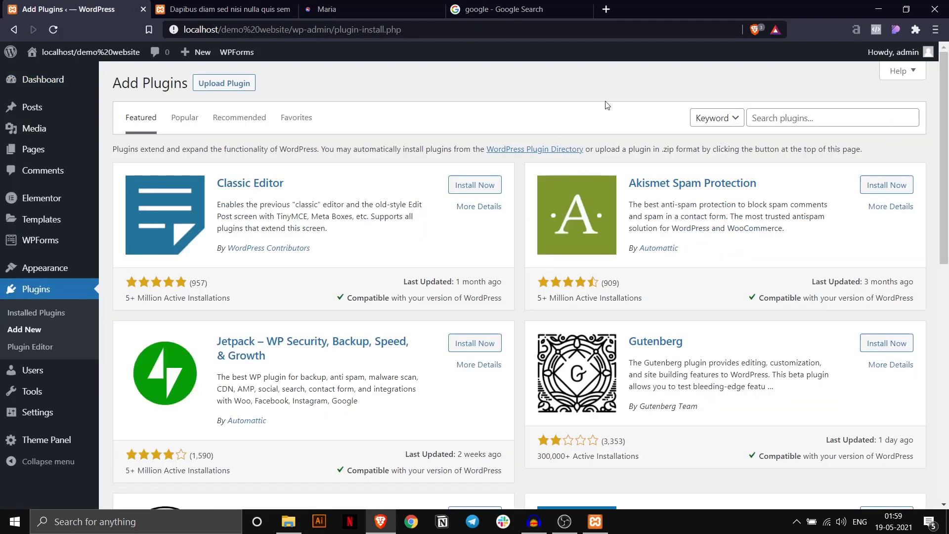
click(770, 118)
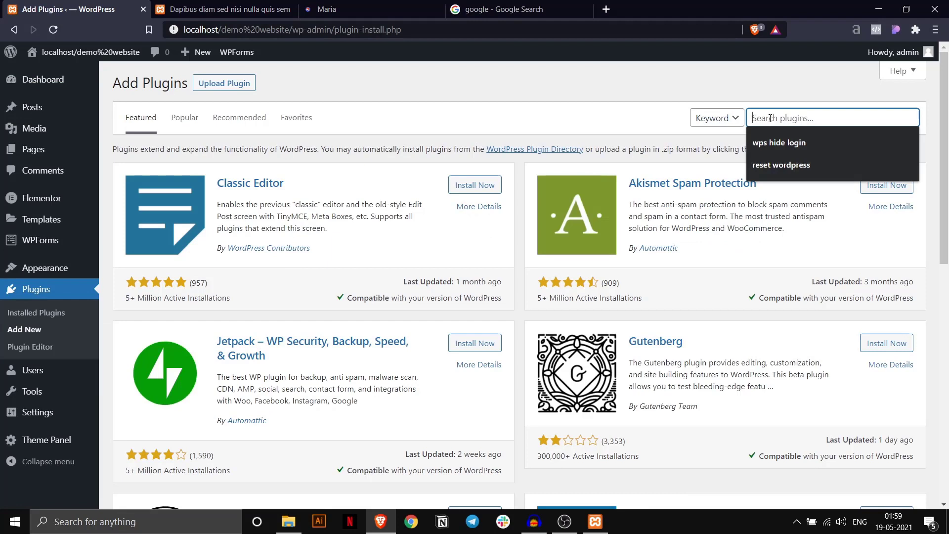
click(781, 157)
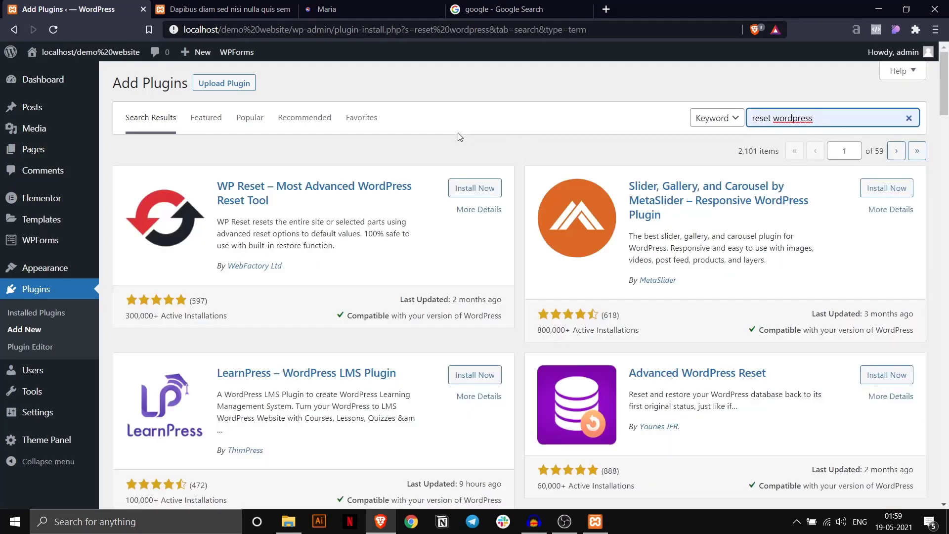
click(455, 183)
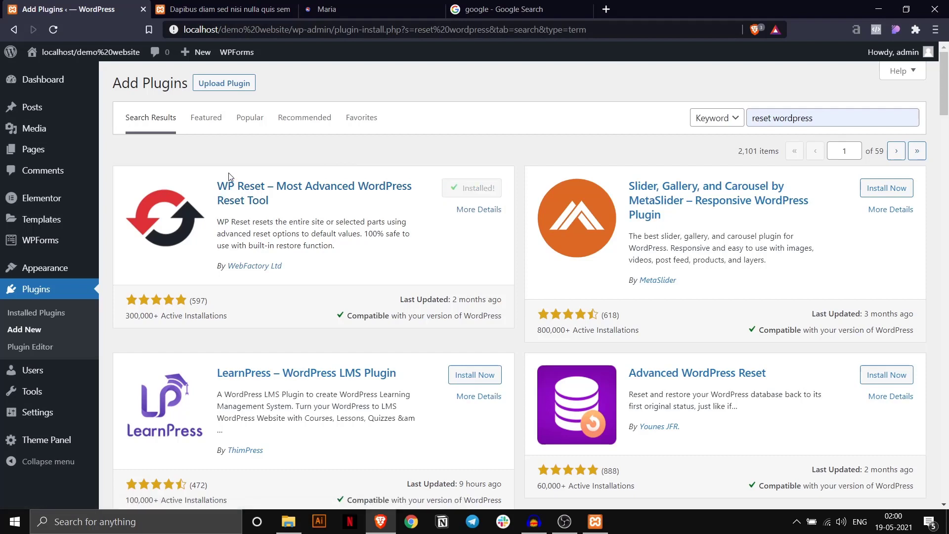
click(472, 190)
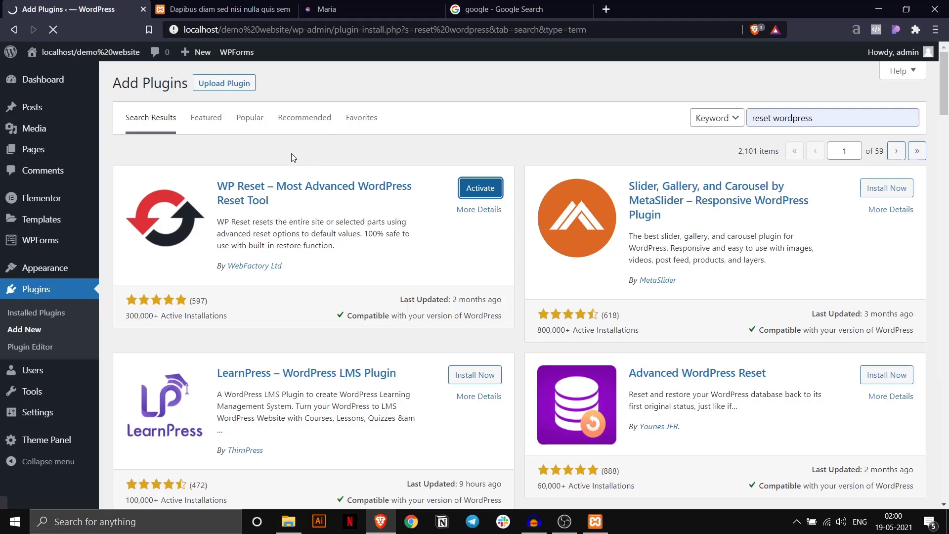
Step: Dismiss the WP Reset welcome notice and open the plugin's reset tools at the Site Reset section
scroll(293, 157, down, 3)
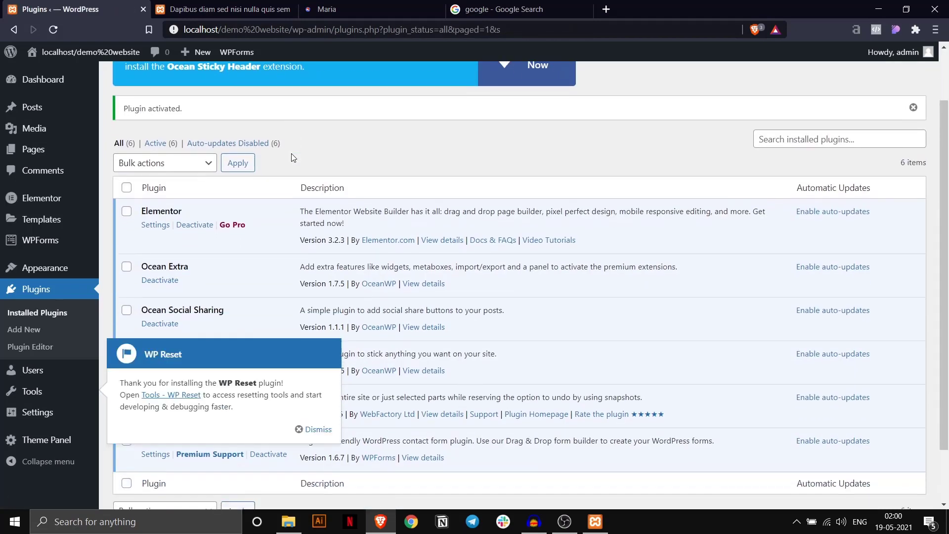
click(313, 429)
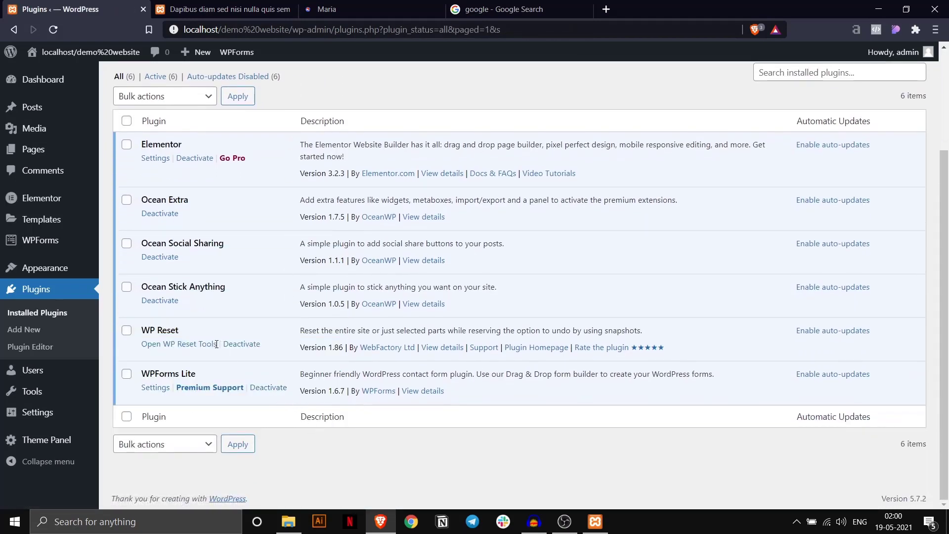
click(167, 345)
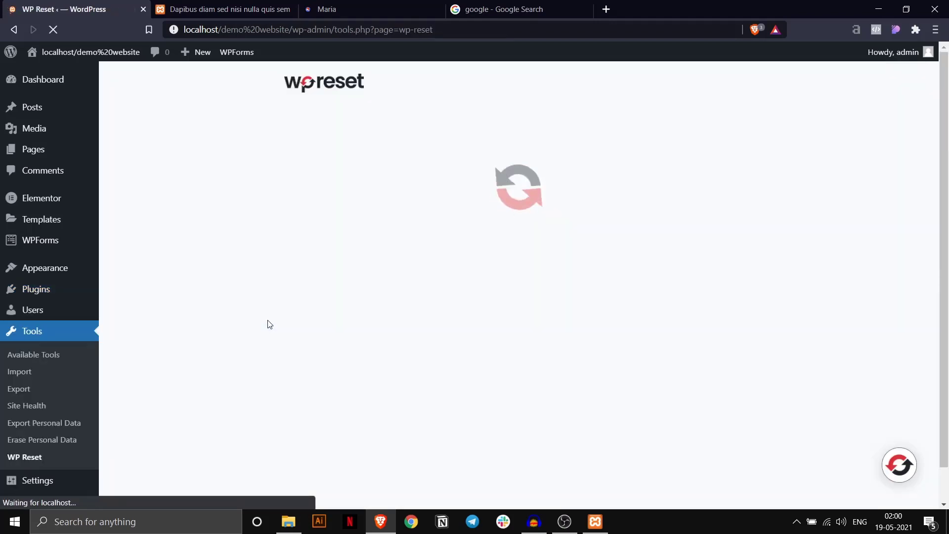
scroll(268, 322, down, 20)
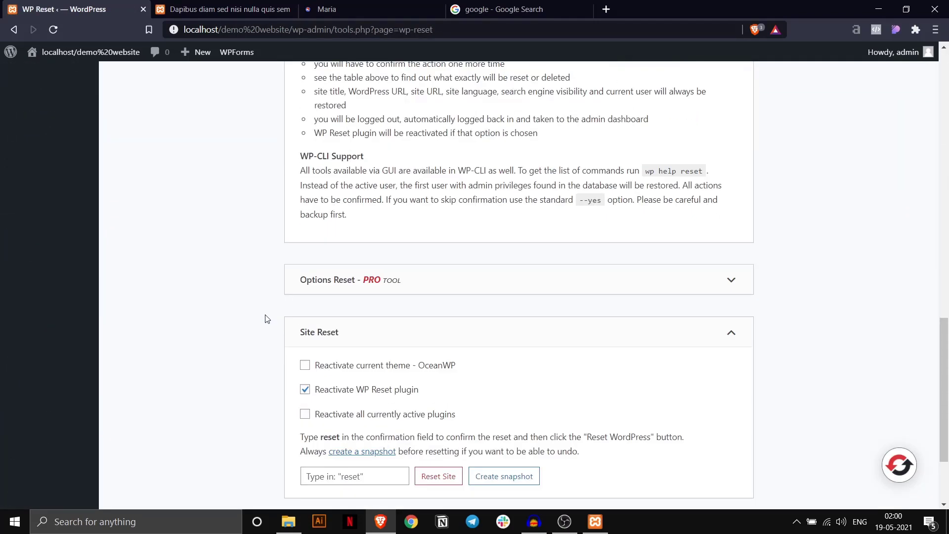